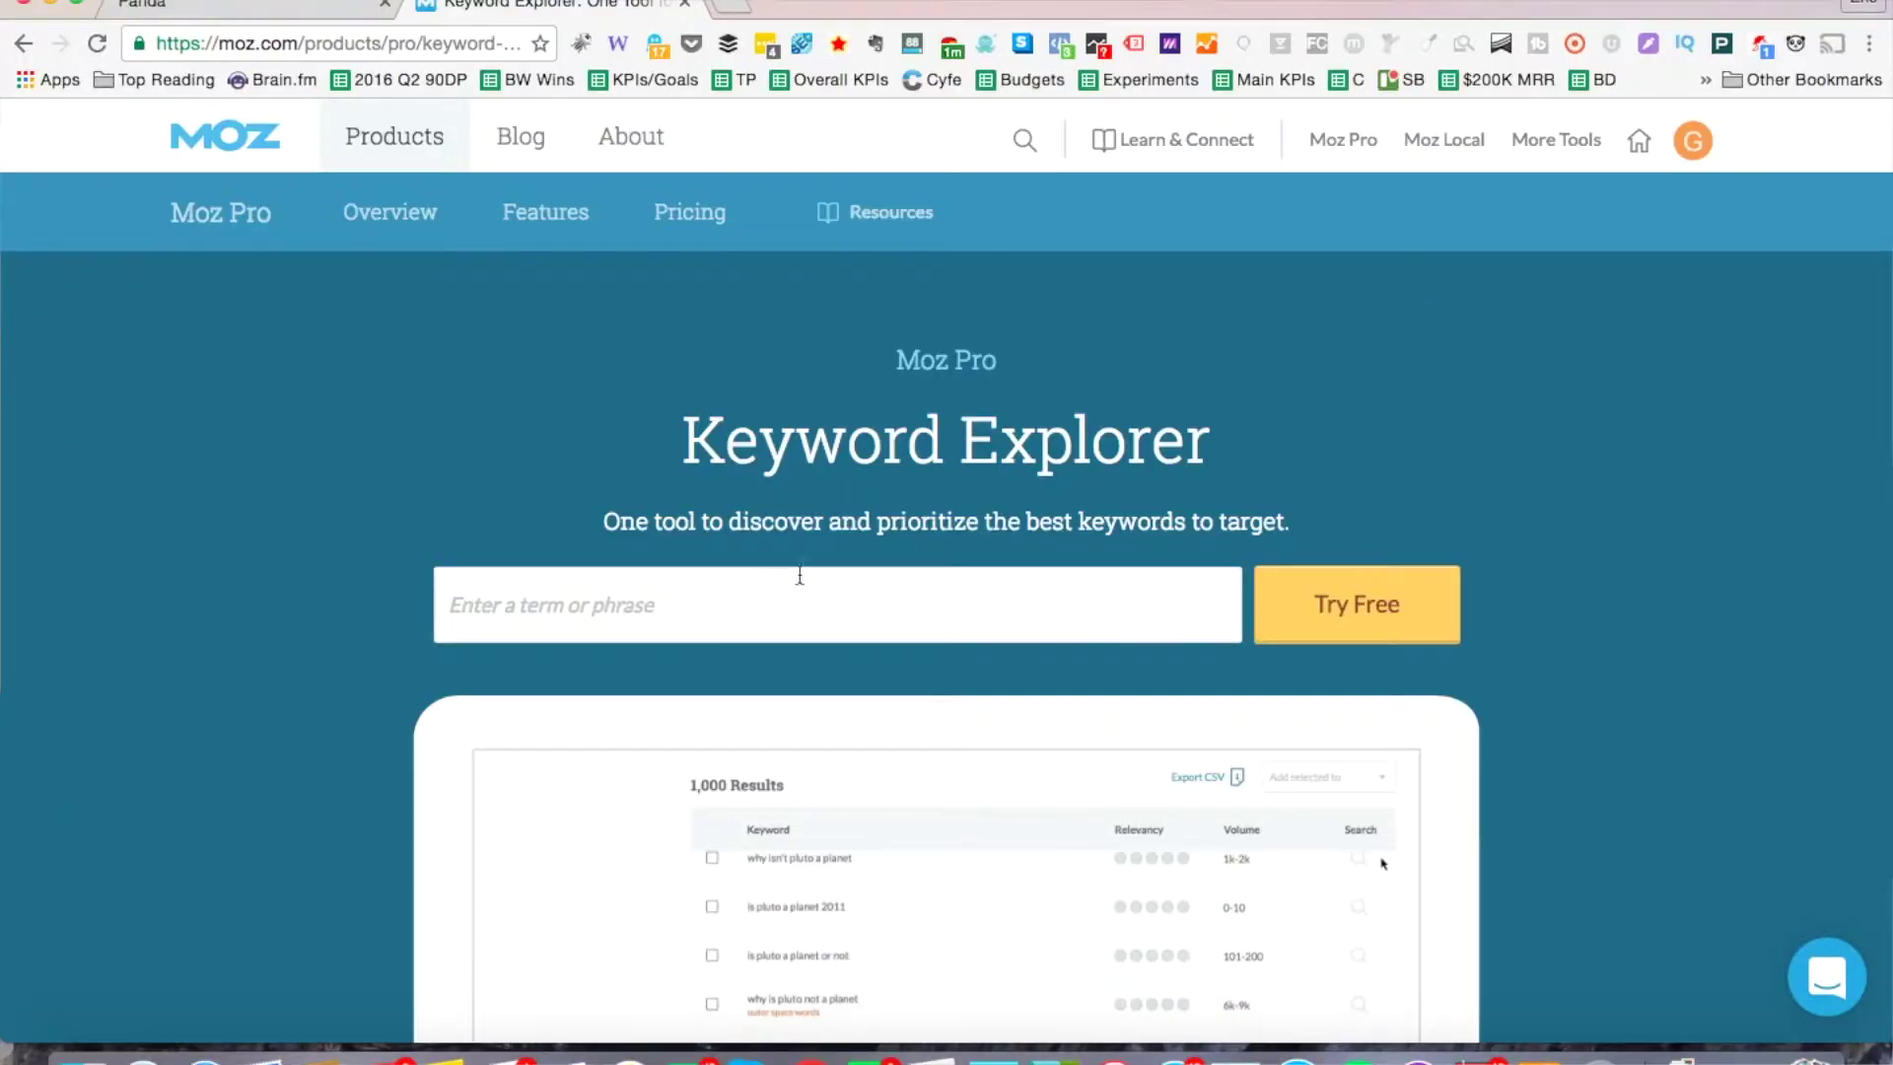
Step: Search for 'online education' and check its Volume, Difficulty 76, Opportunity 53 and Potential 61
click(801, 609)
text(online education)
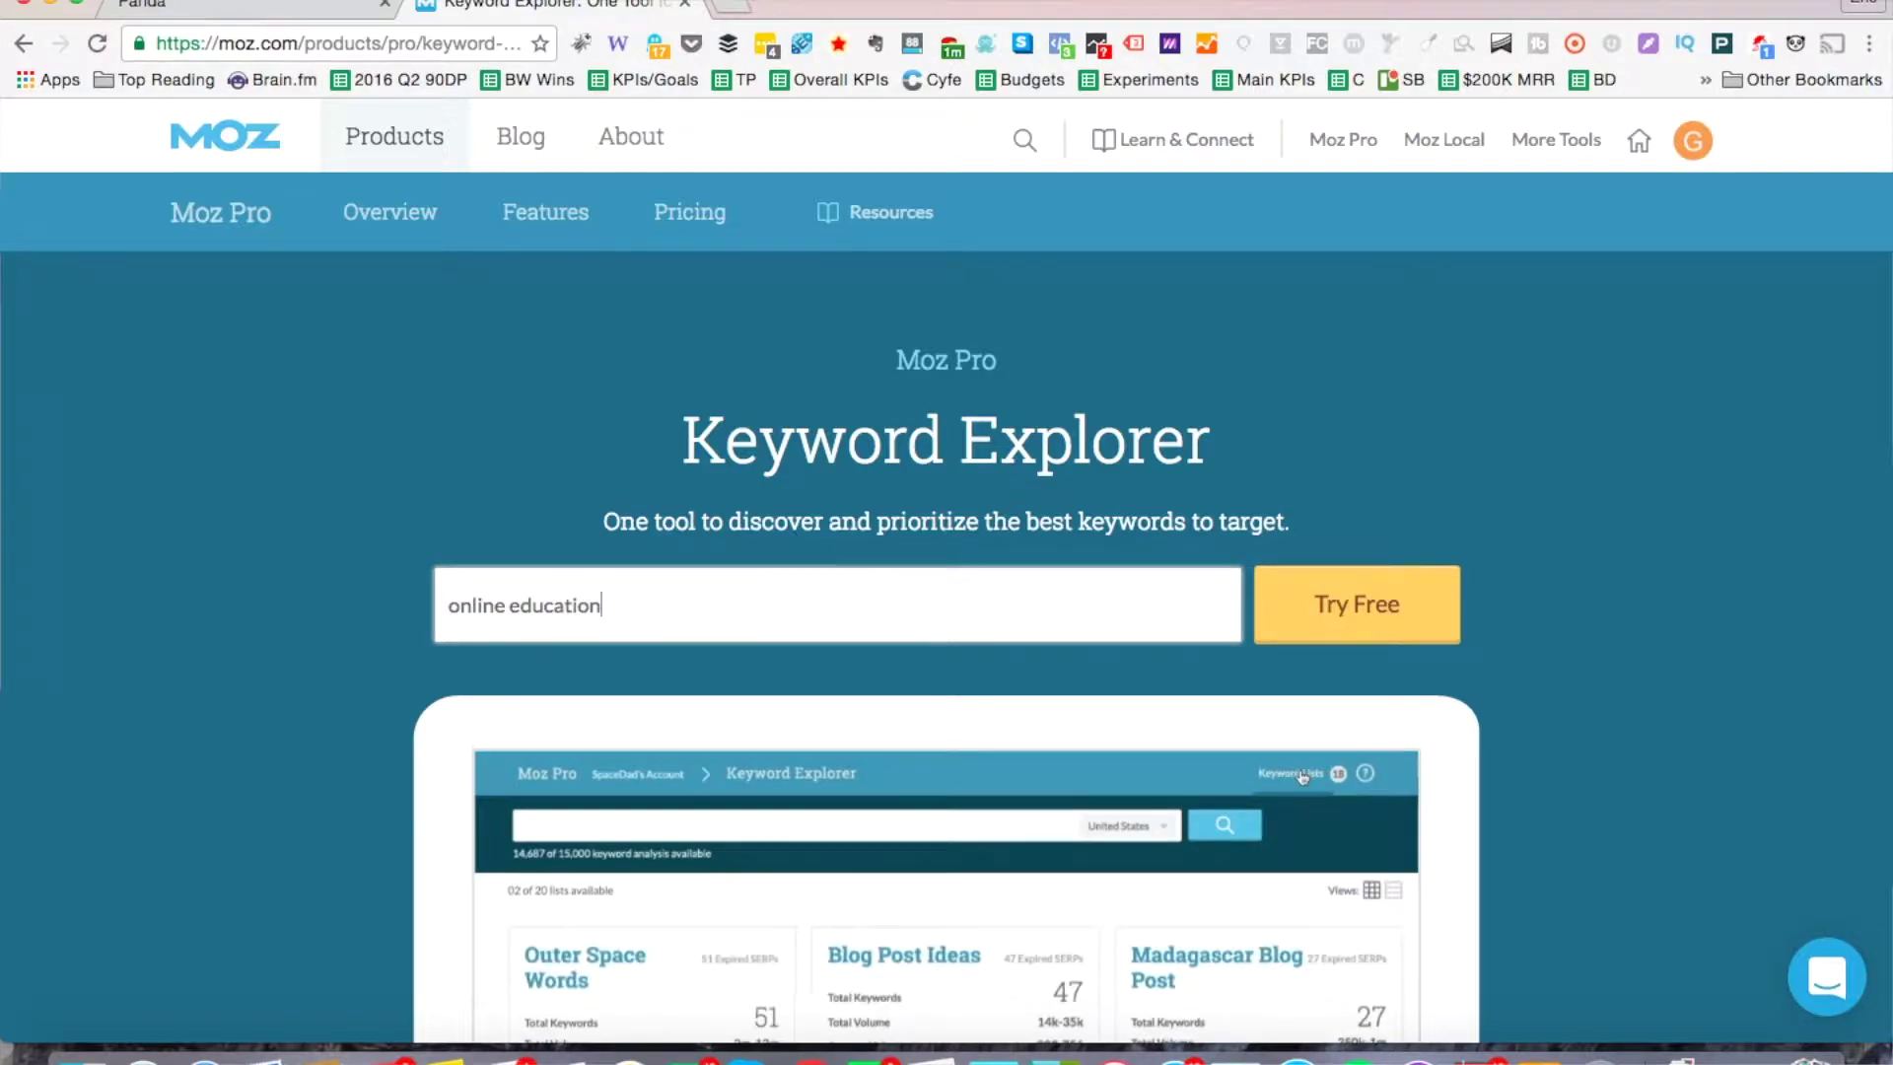
key(Return)
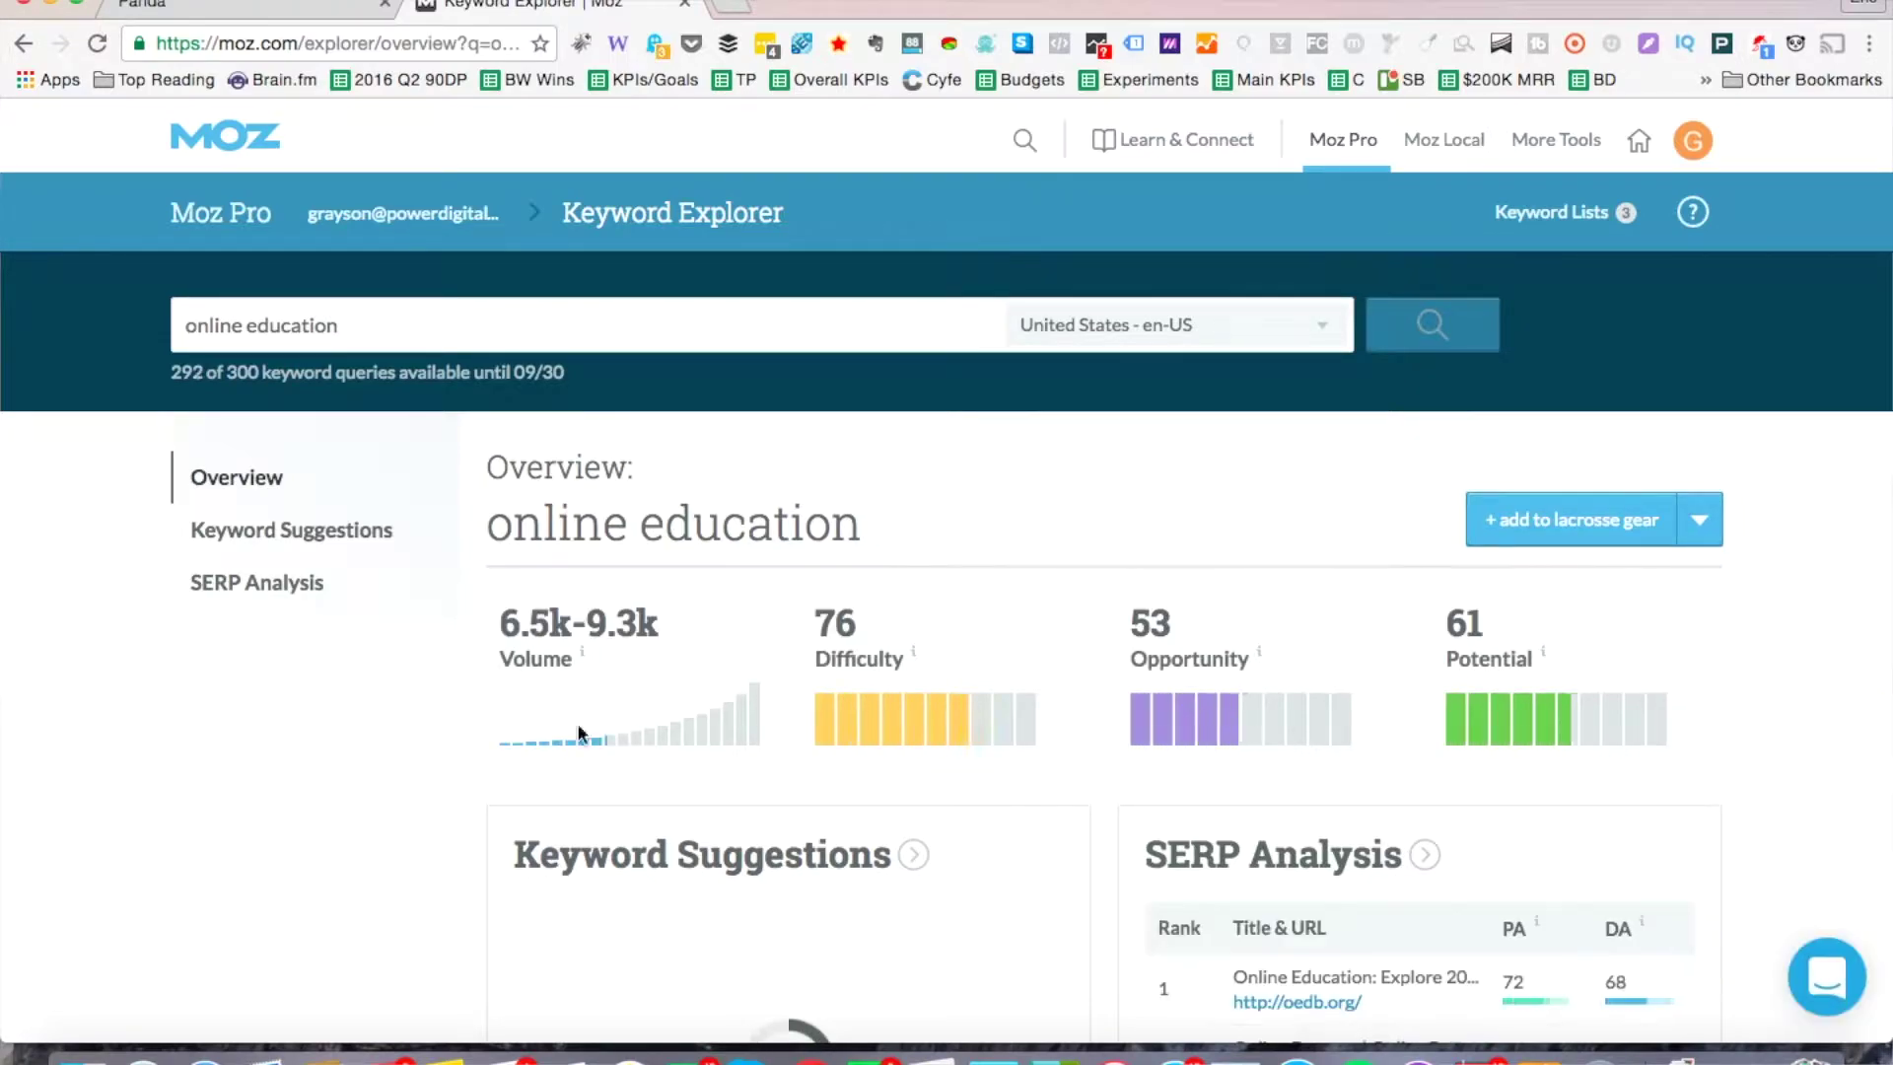
mouse_move(493, 673)
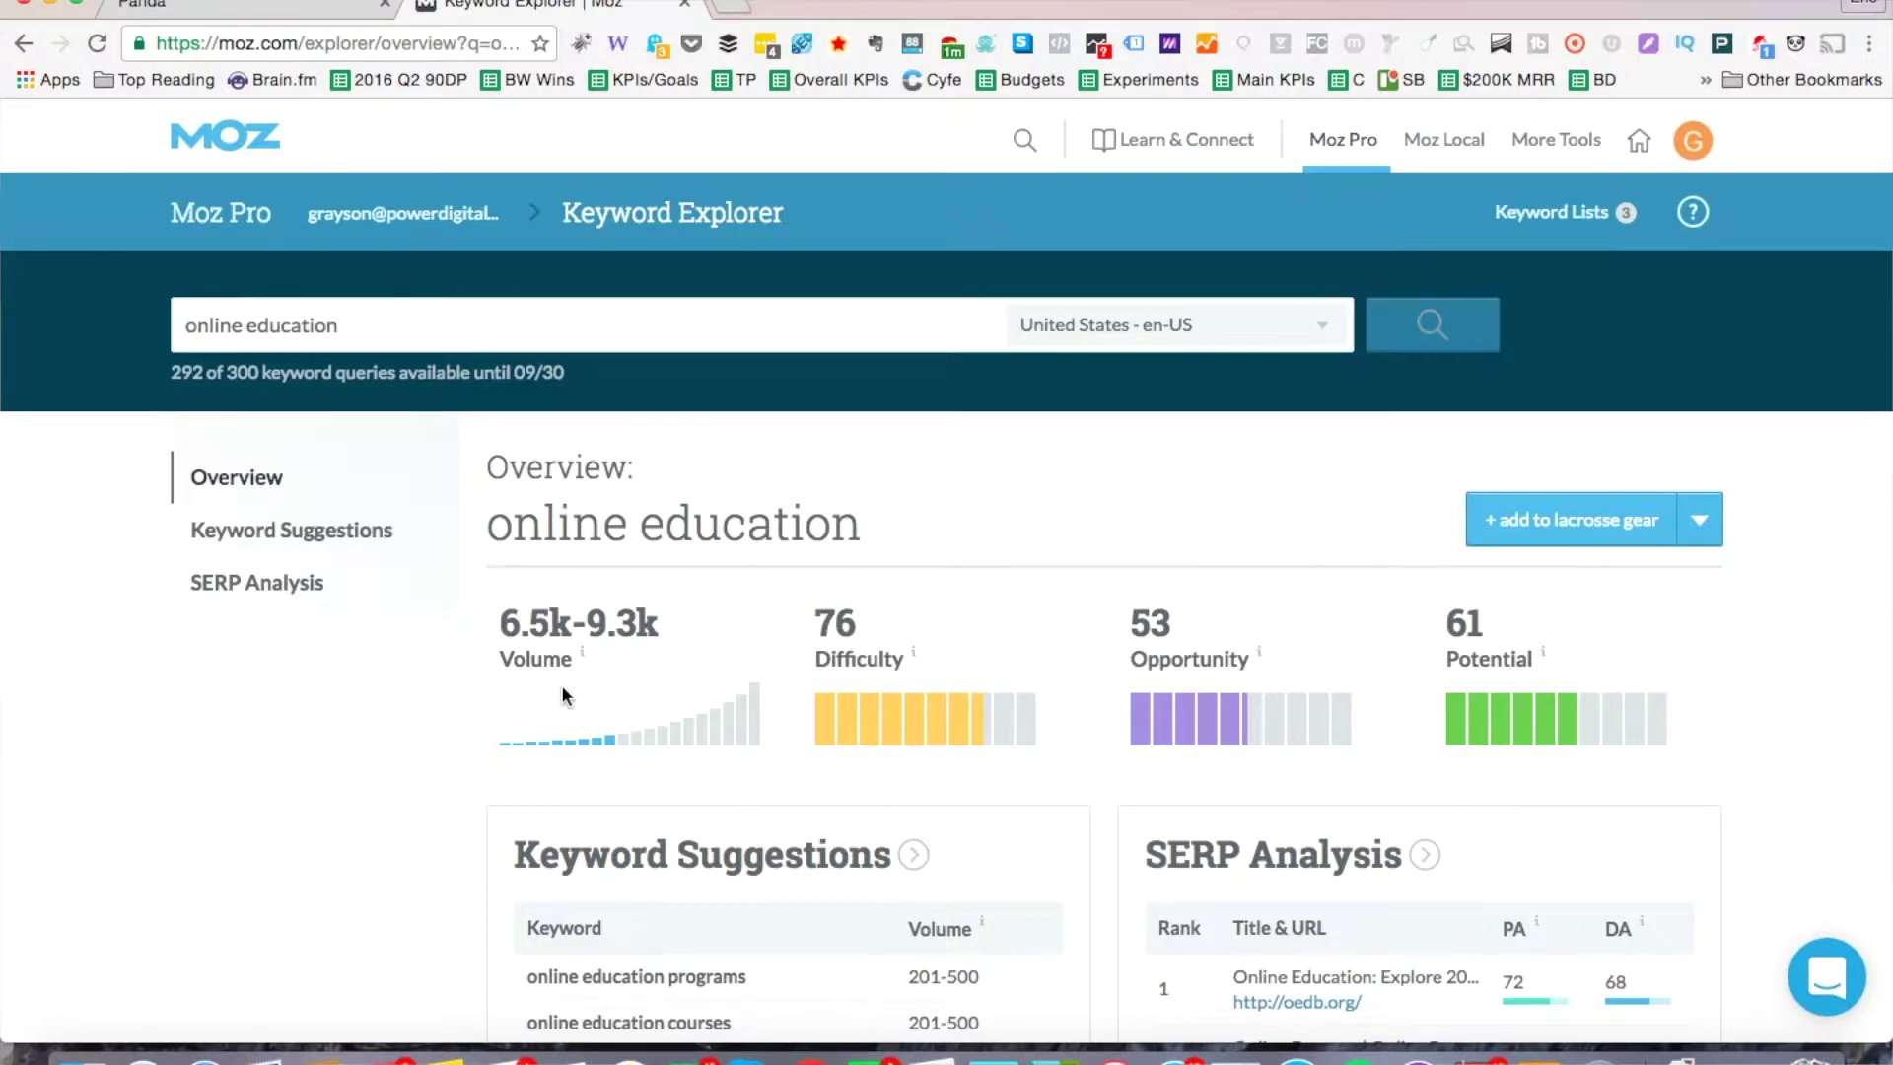
mouse_move(579, 659)
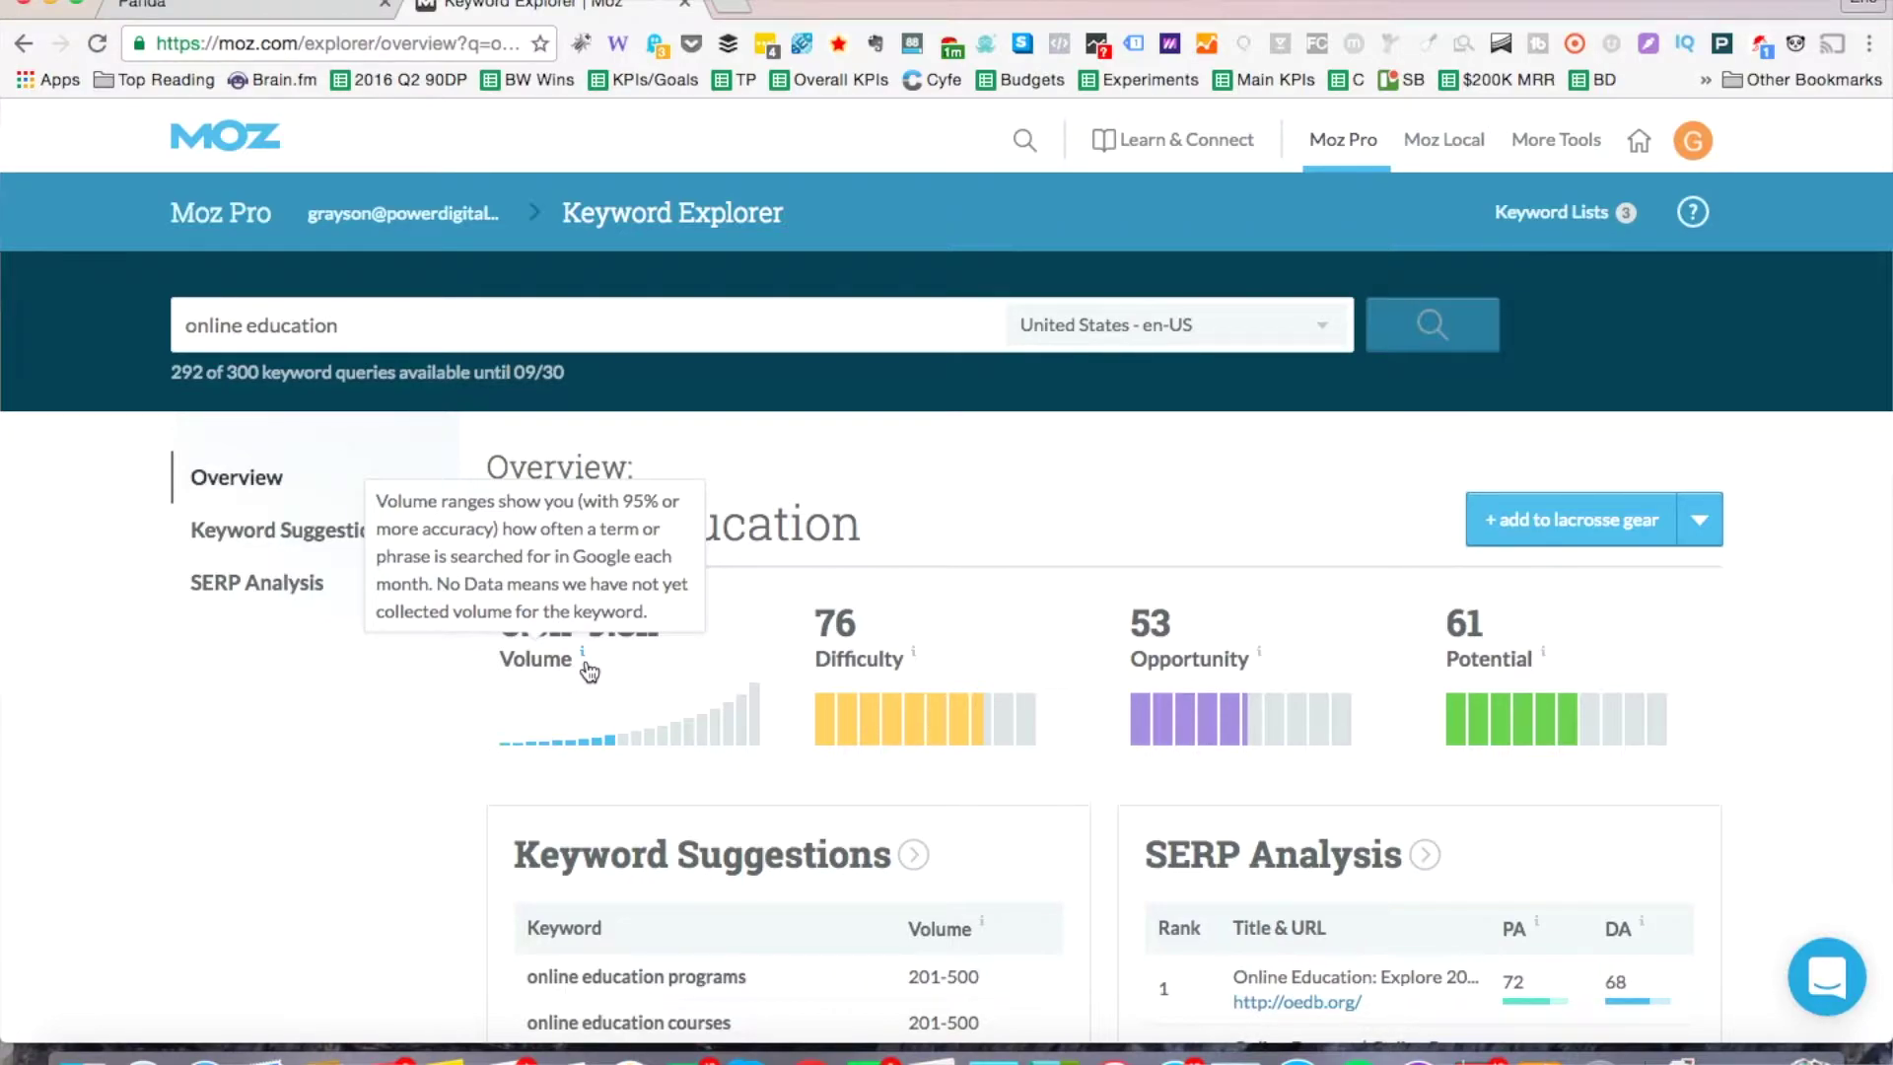
scroll(424, 743, down, 3)
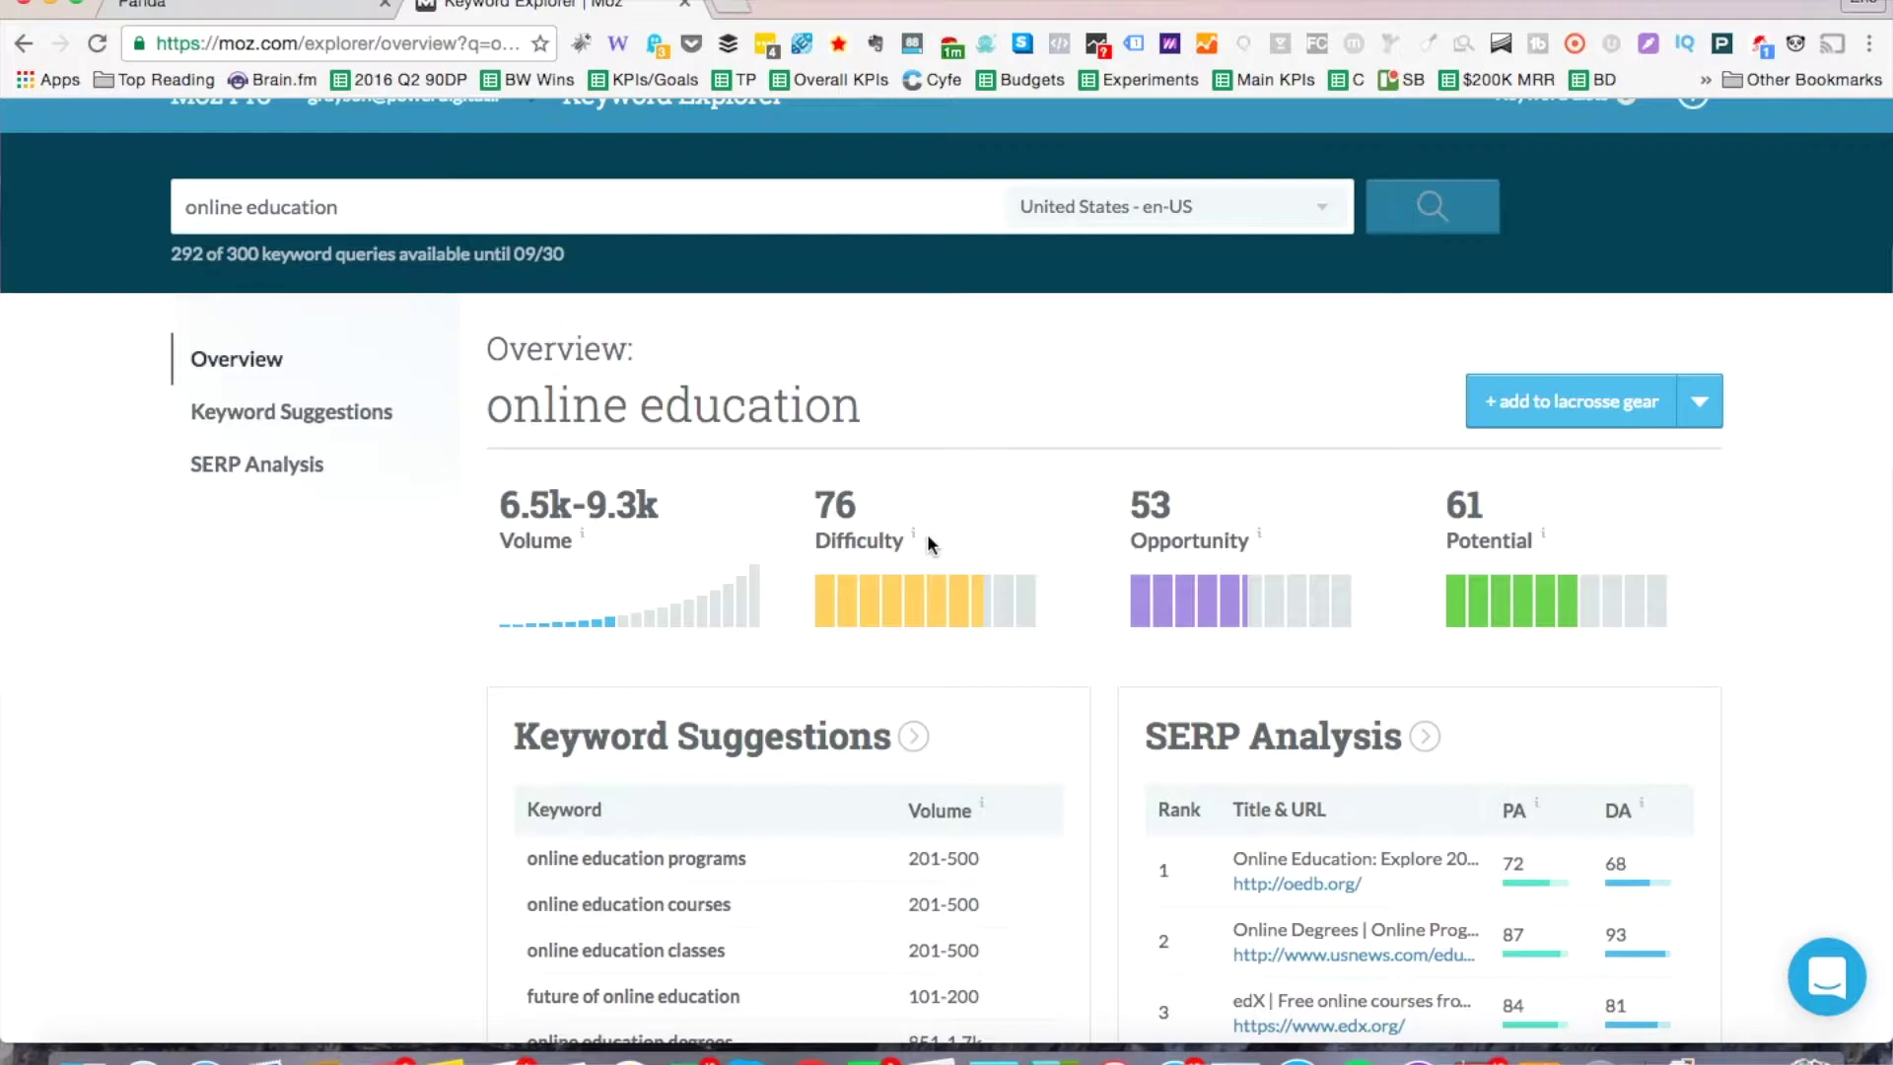
scroll(927, 534, down, 5)
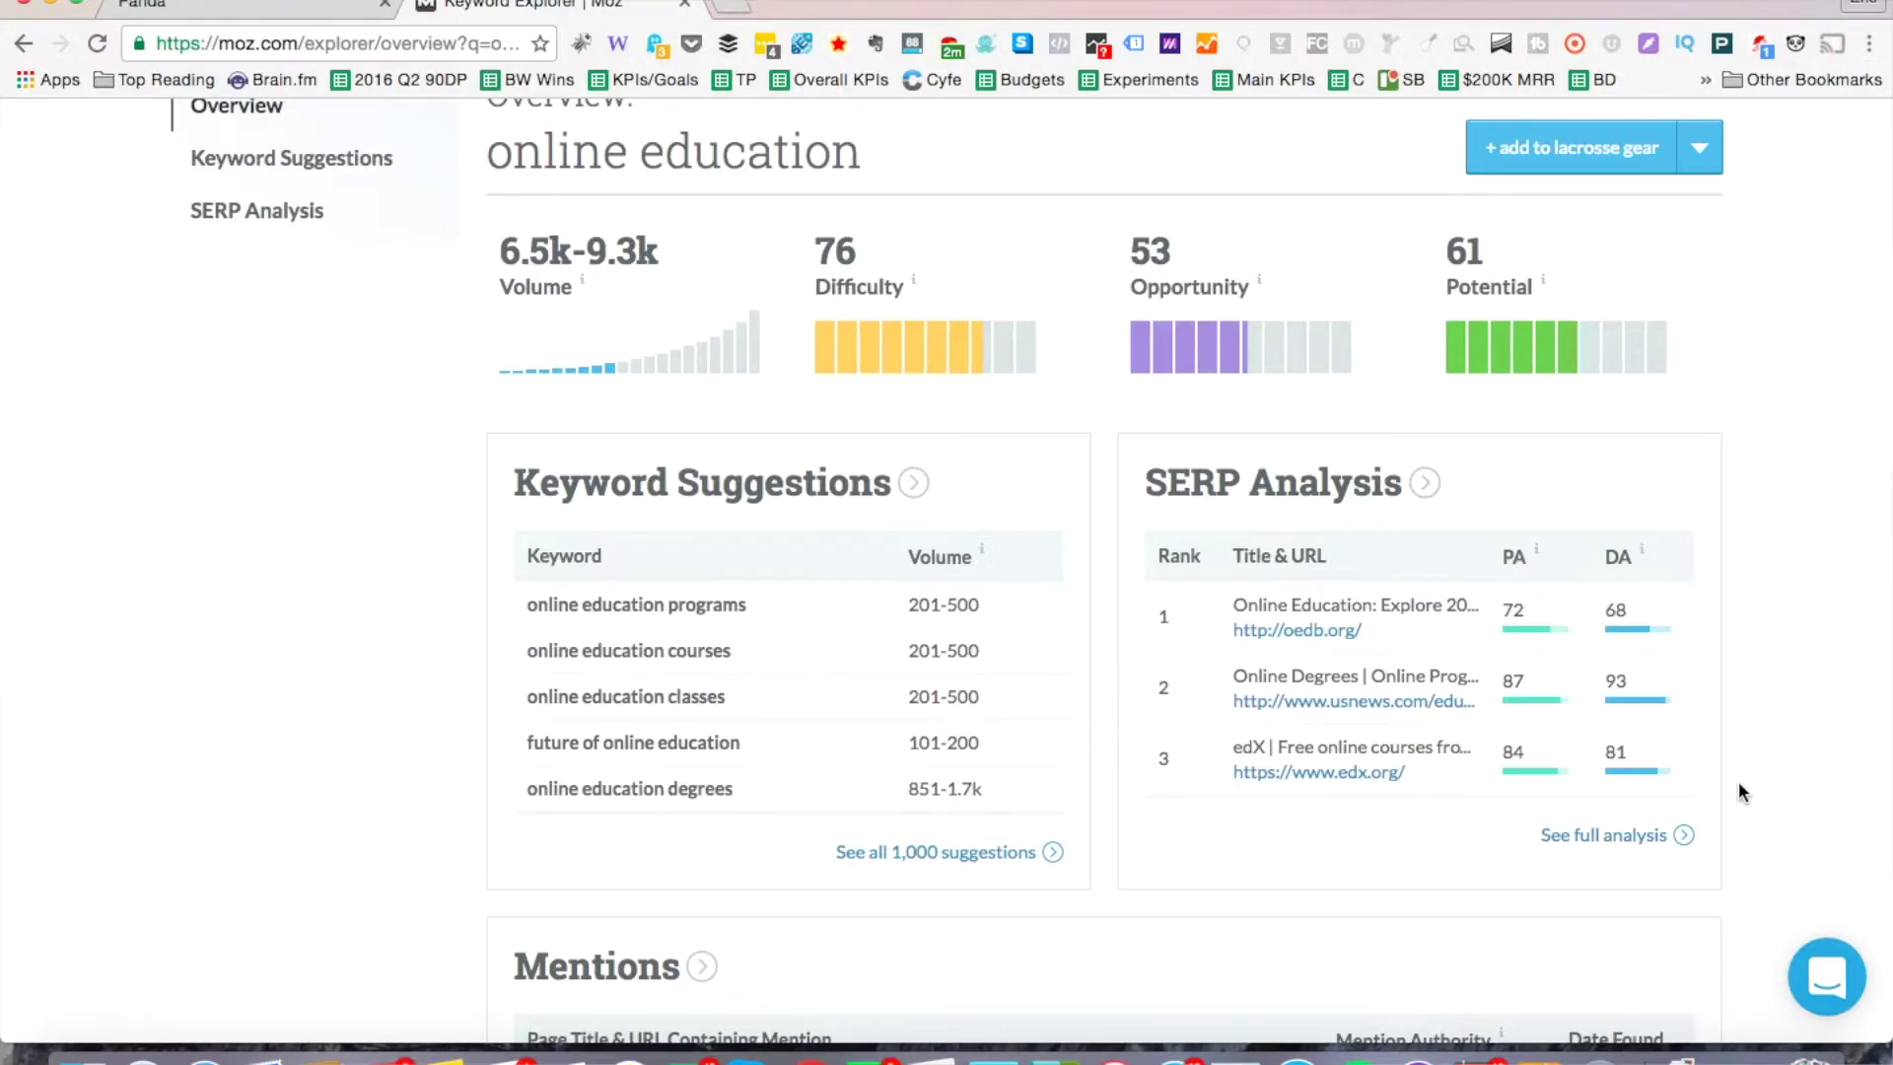
click(1602, 835)
Step: Scroll through the eight organic results in the 'online education' SERP analysis
scroll(1697, 826, down, 12)
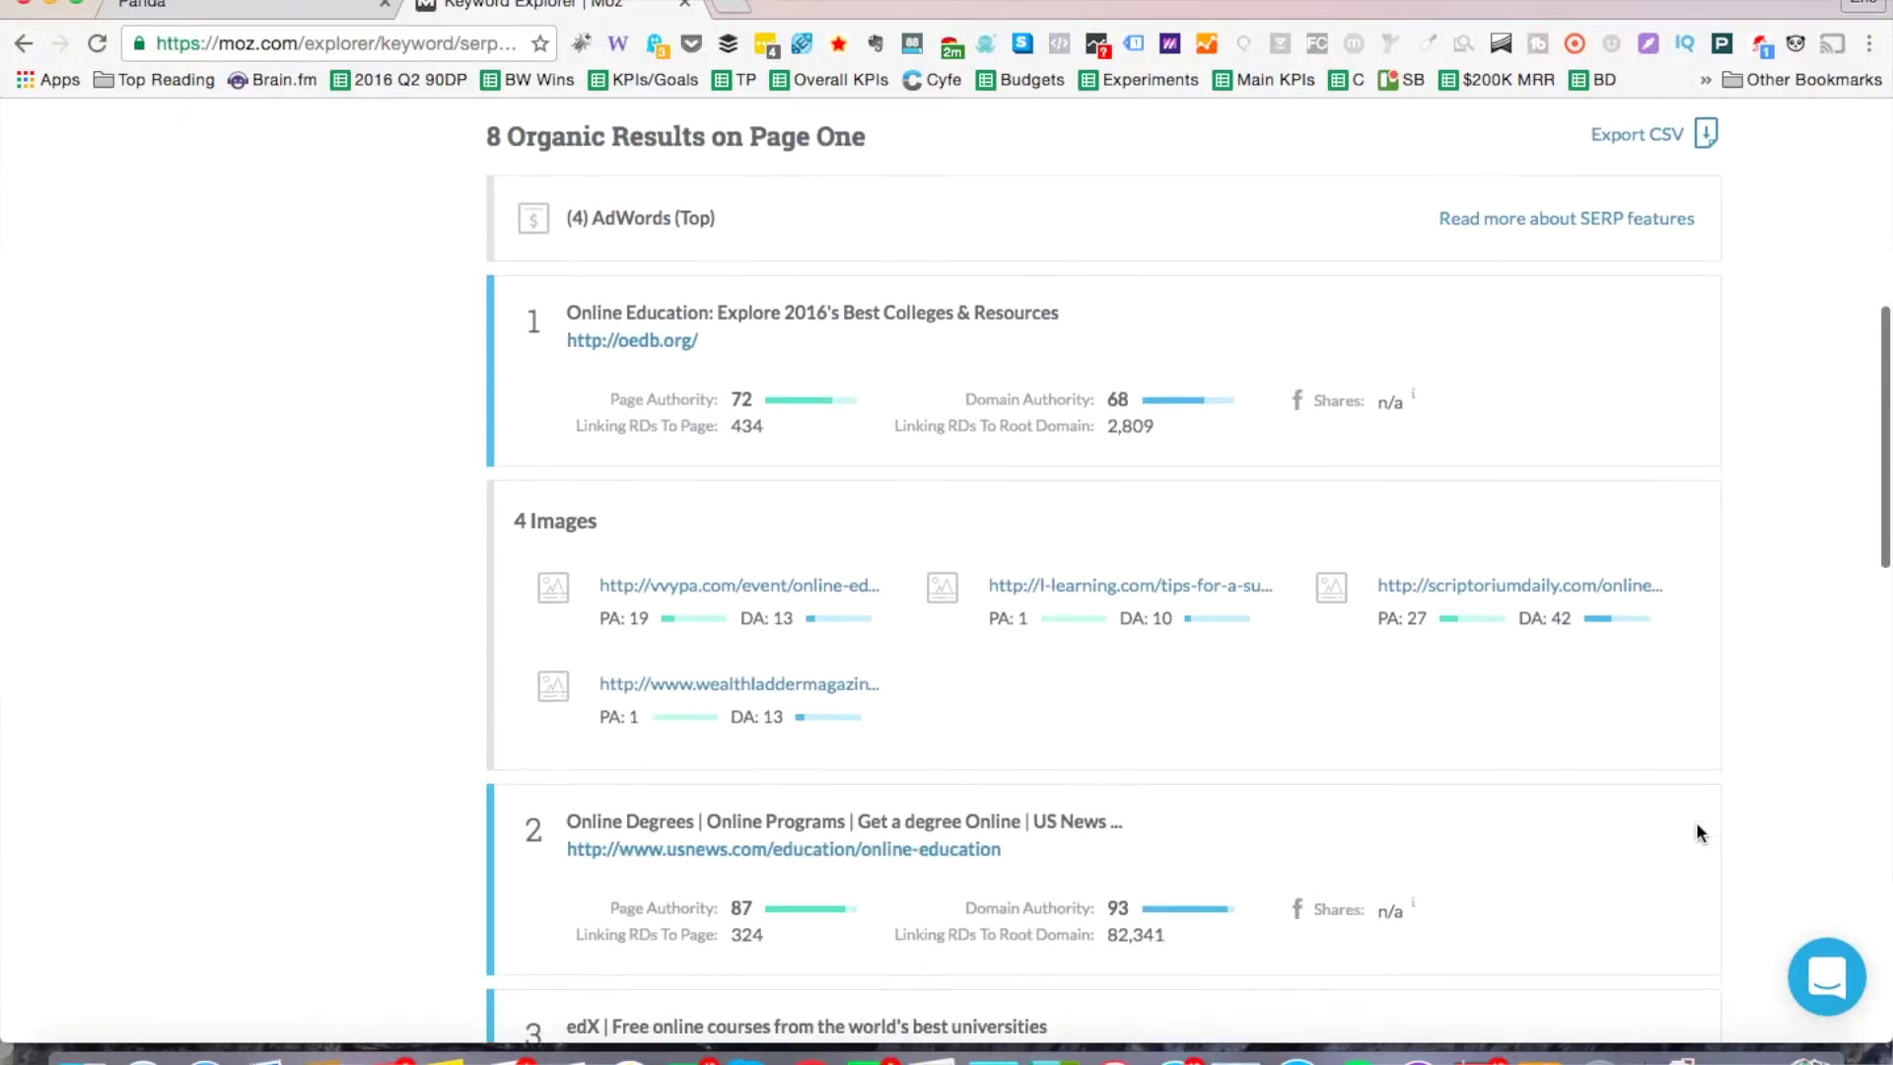
scroll(1696, 832, down, 6)
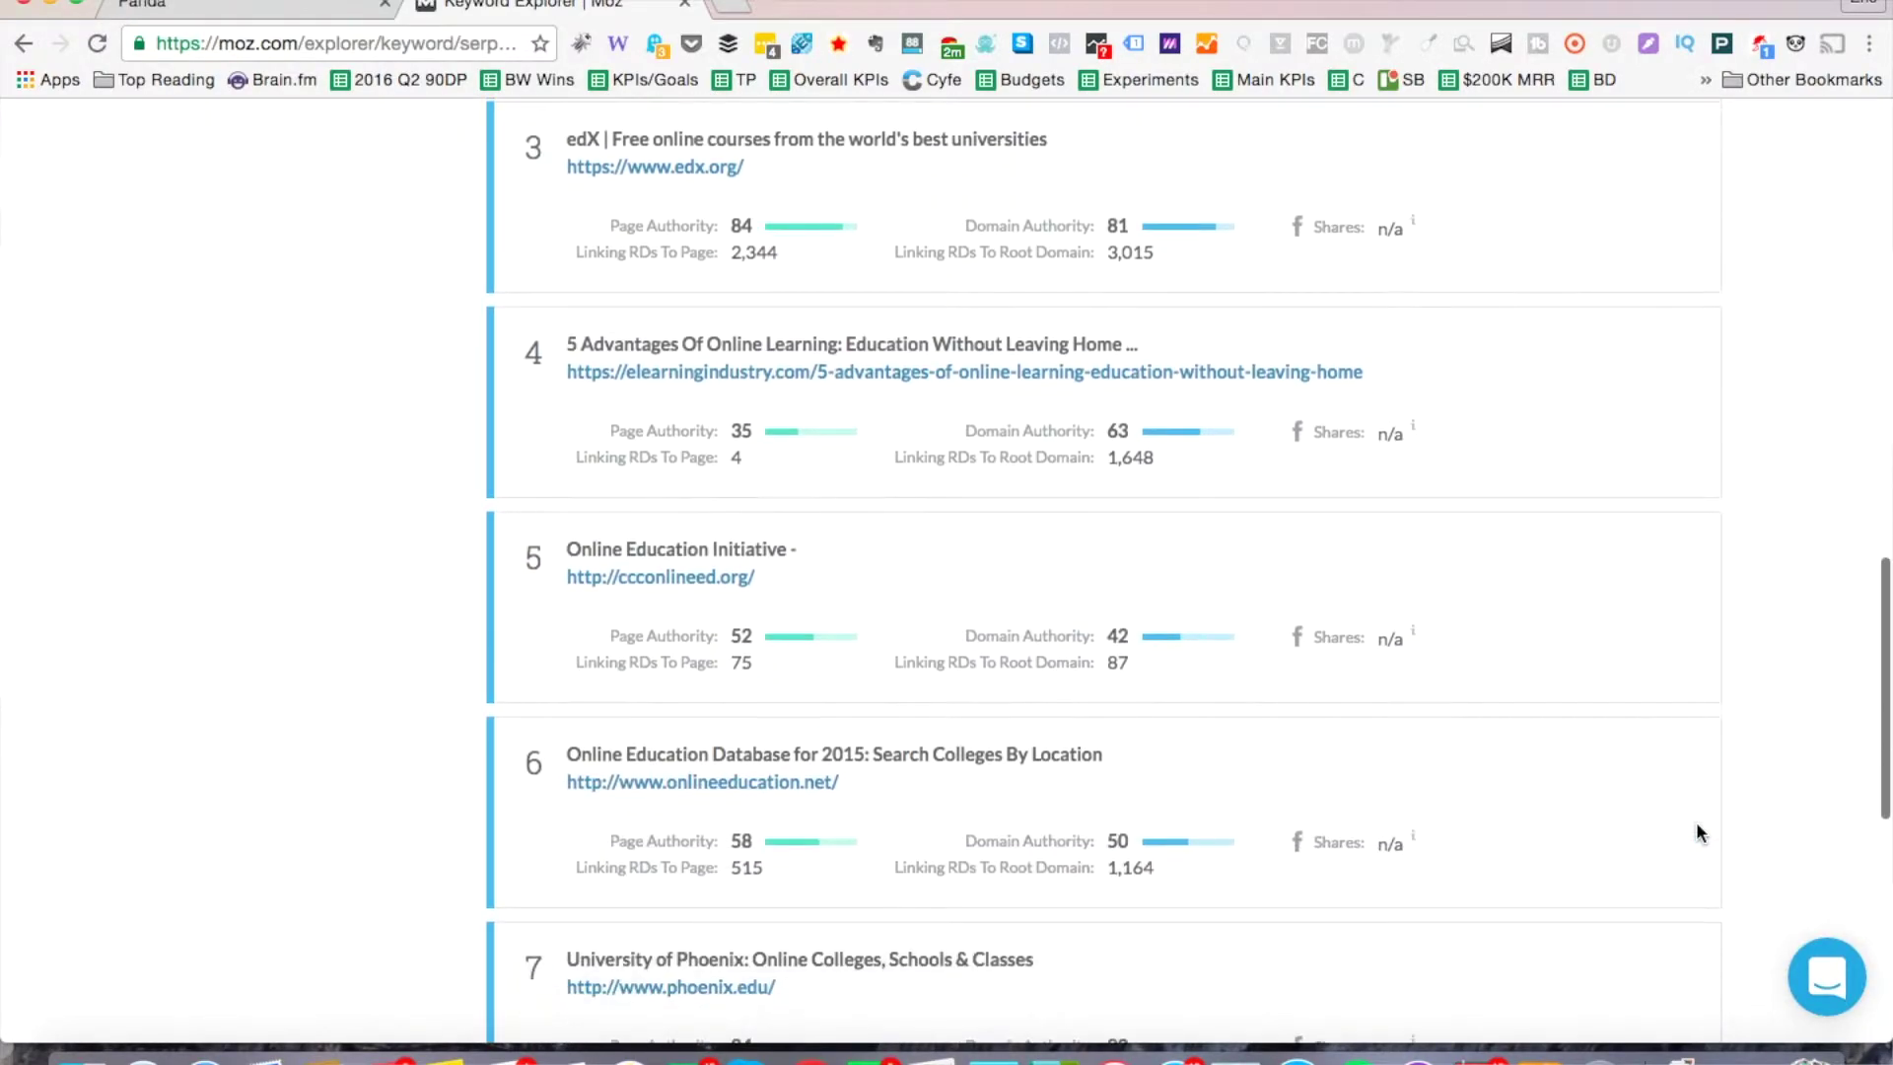
scroll(1697, 833, down, 3)
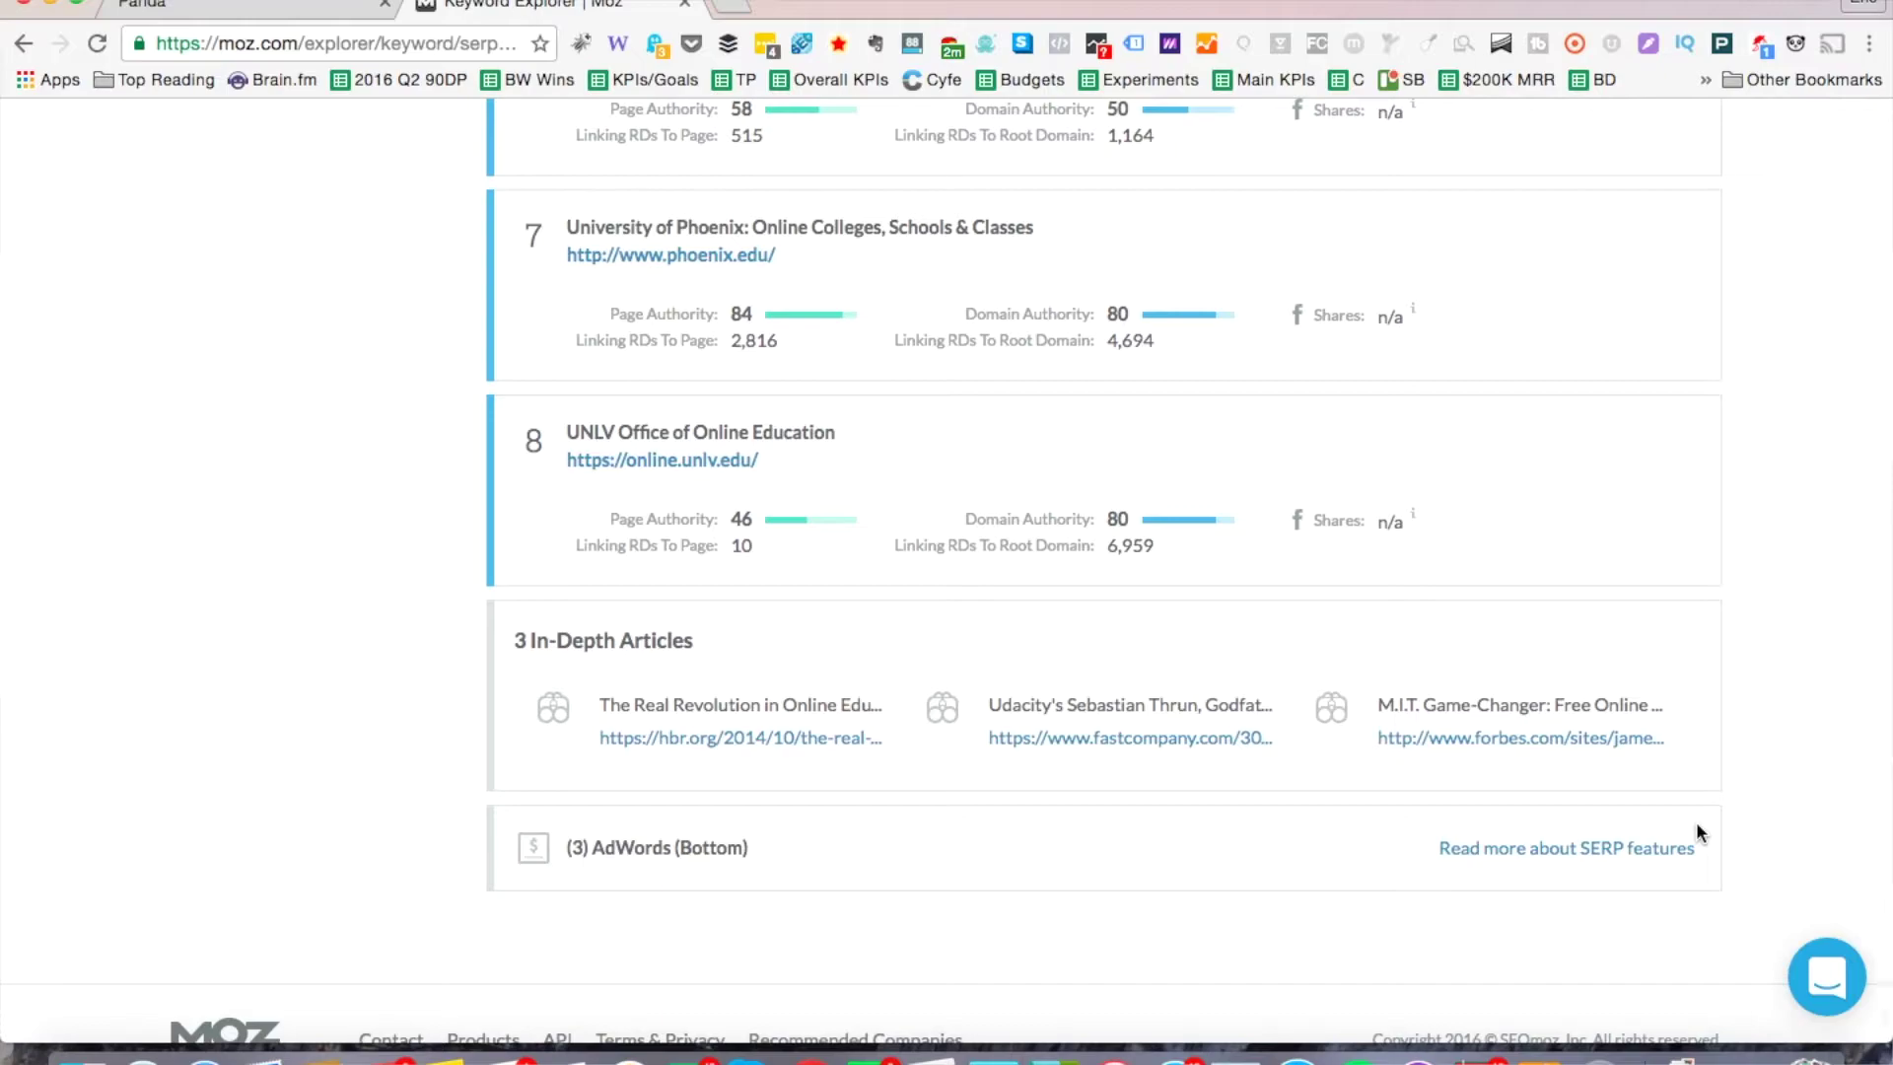
scroll(1697, 834, up, 10)
scroll(1696, 833, down, 8)
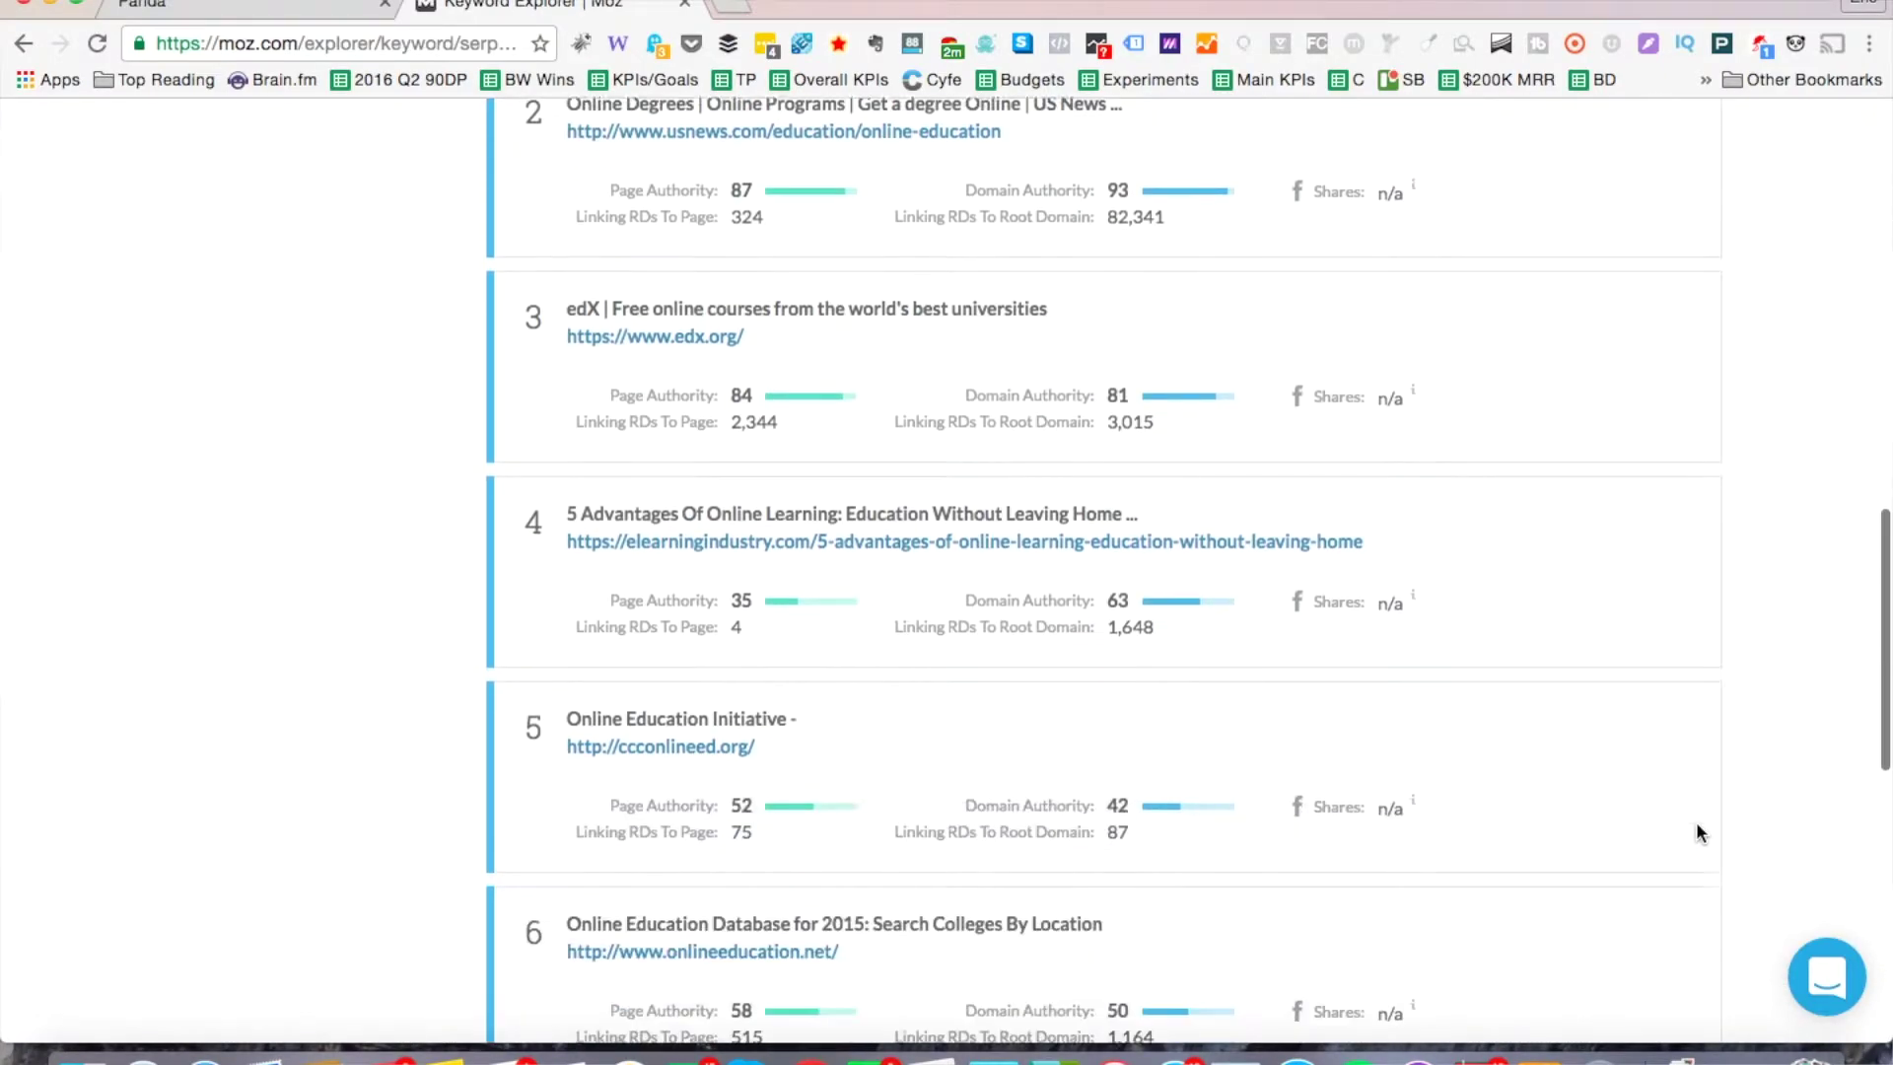
scroll(1698, 833, up, 3)
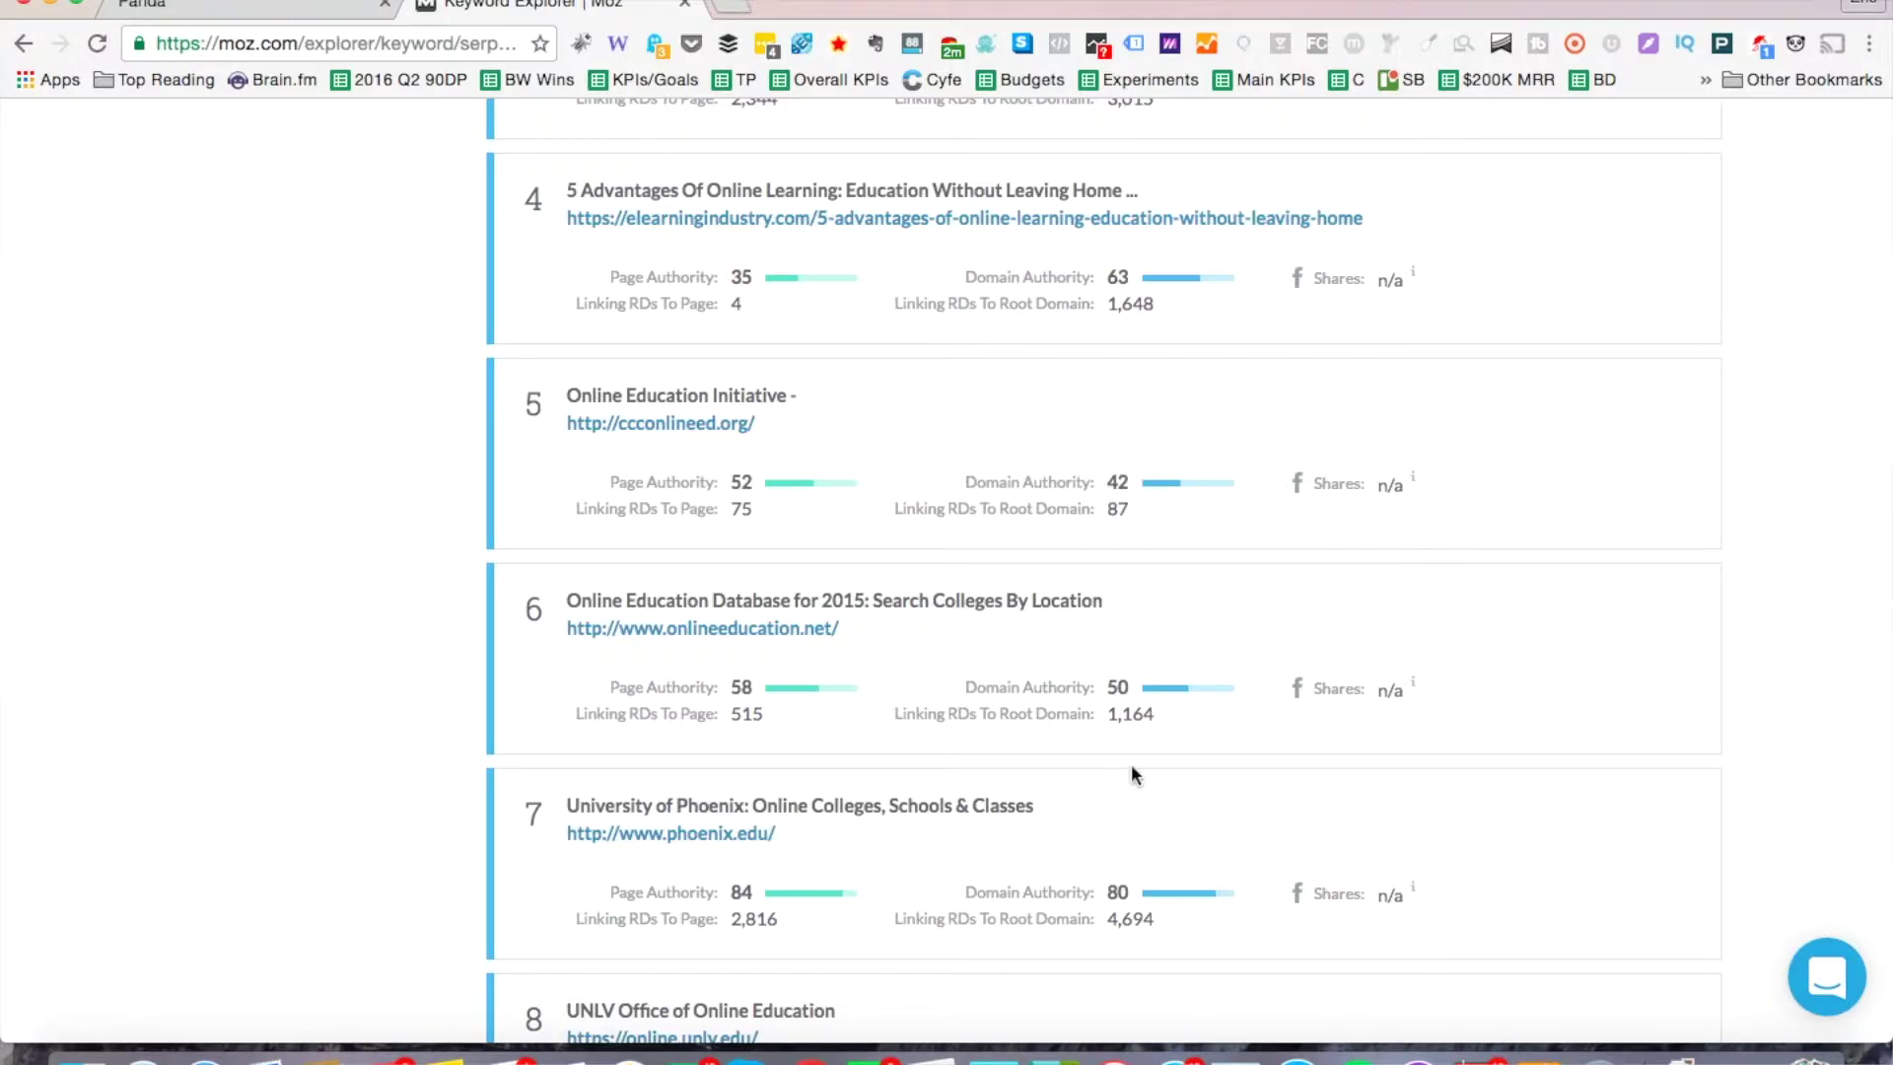
scroll(1322, 651, down, 5)
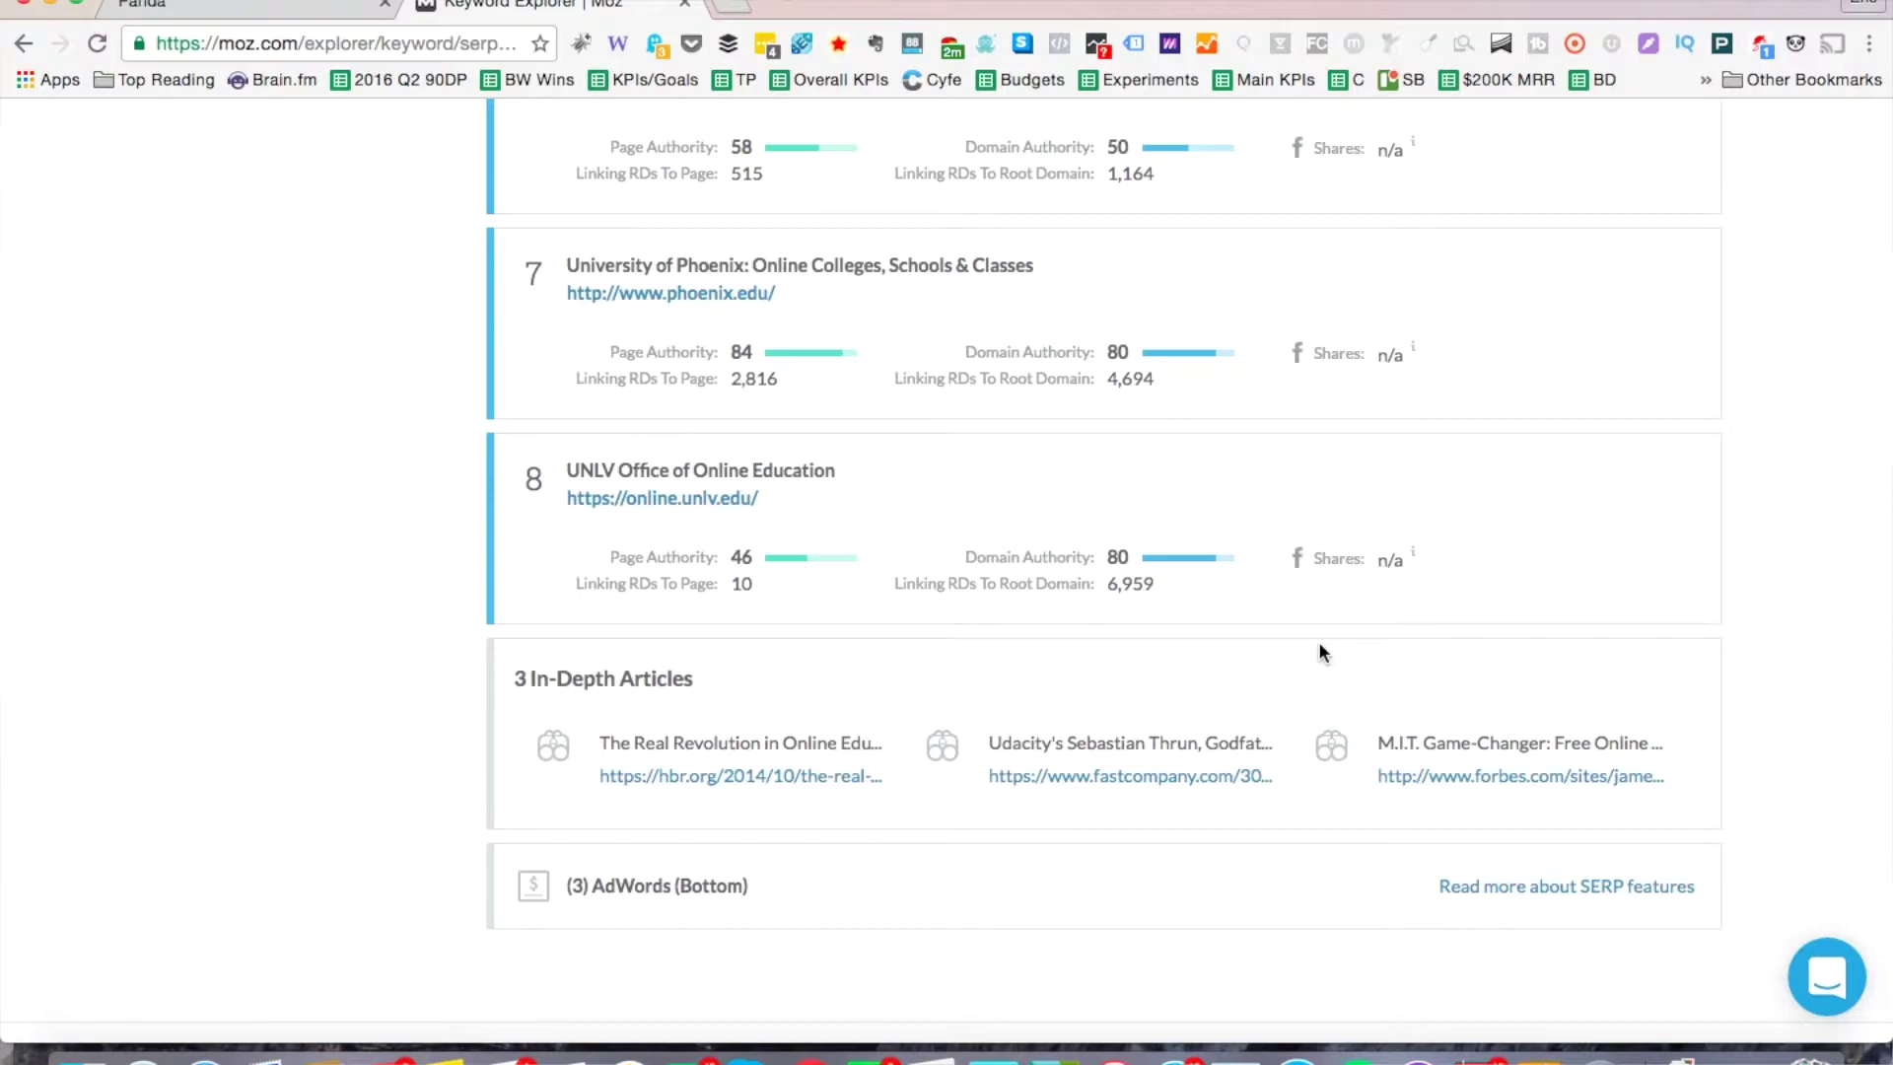
scroll(1322, 650, up, 20)
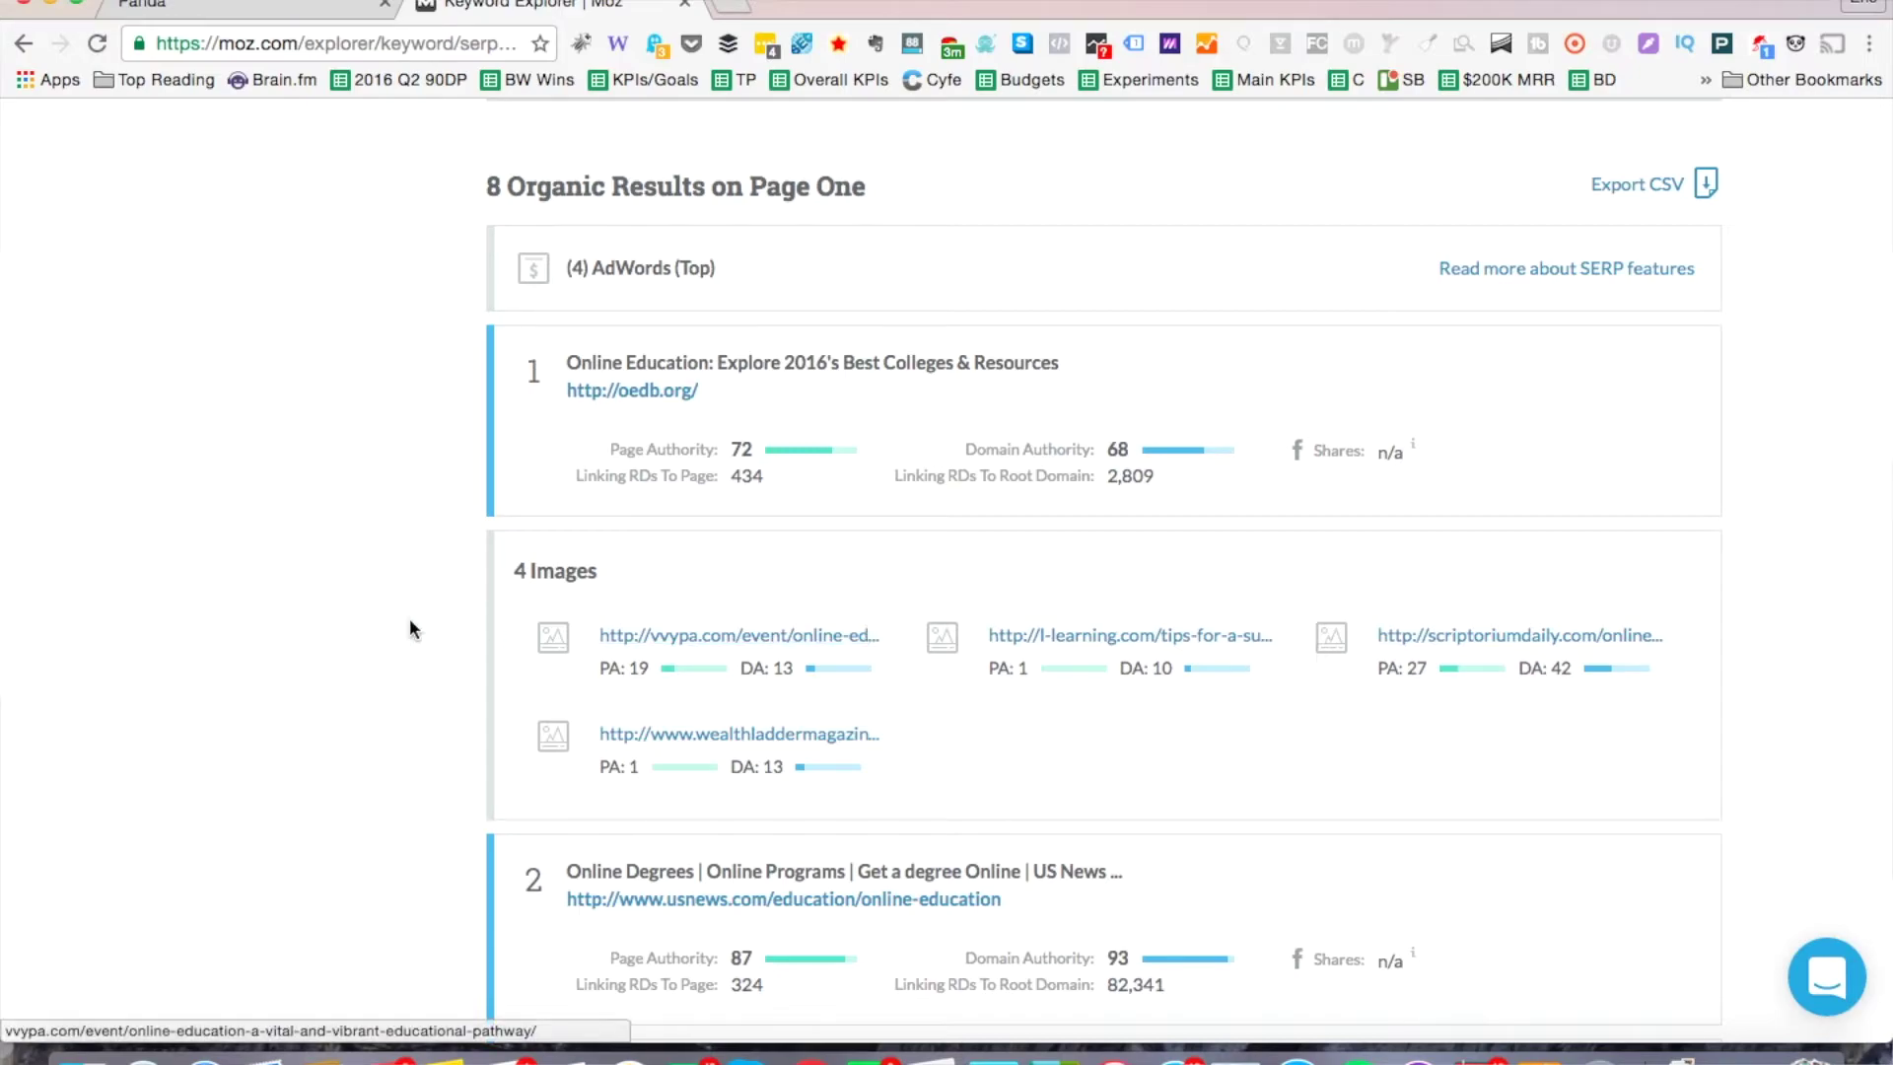
Step: Review the In-Depth Articles section, then return to the 'online education' overview
scroll(355, 617, down, 3)
scroll(281, 415, down, 5)
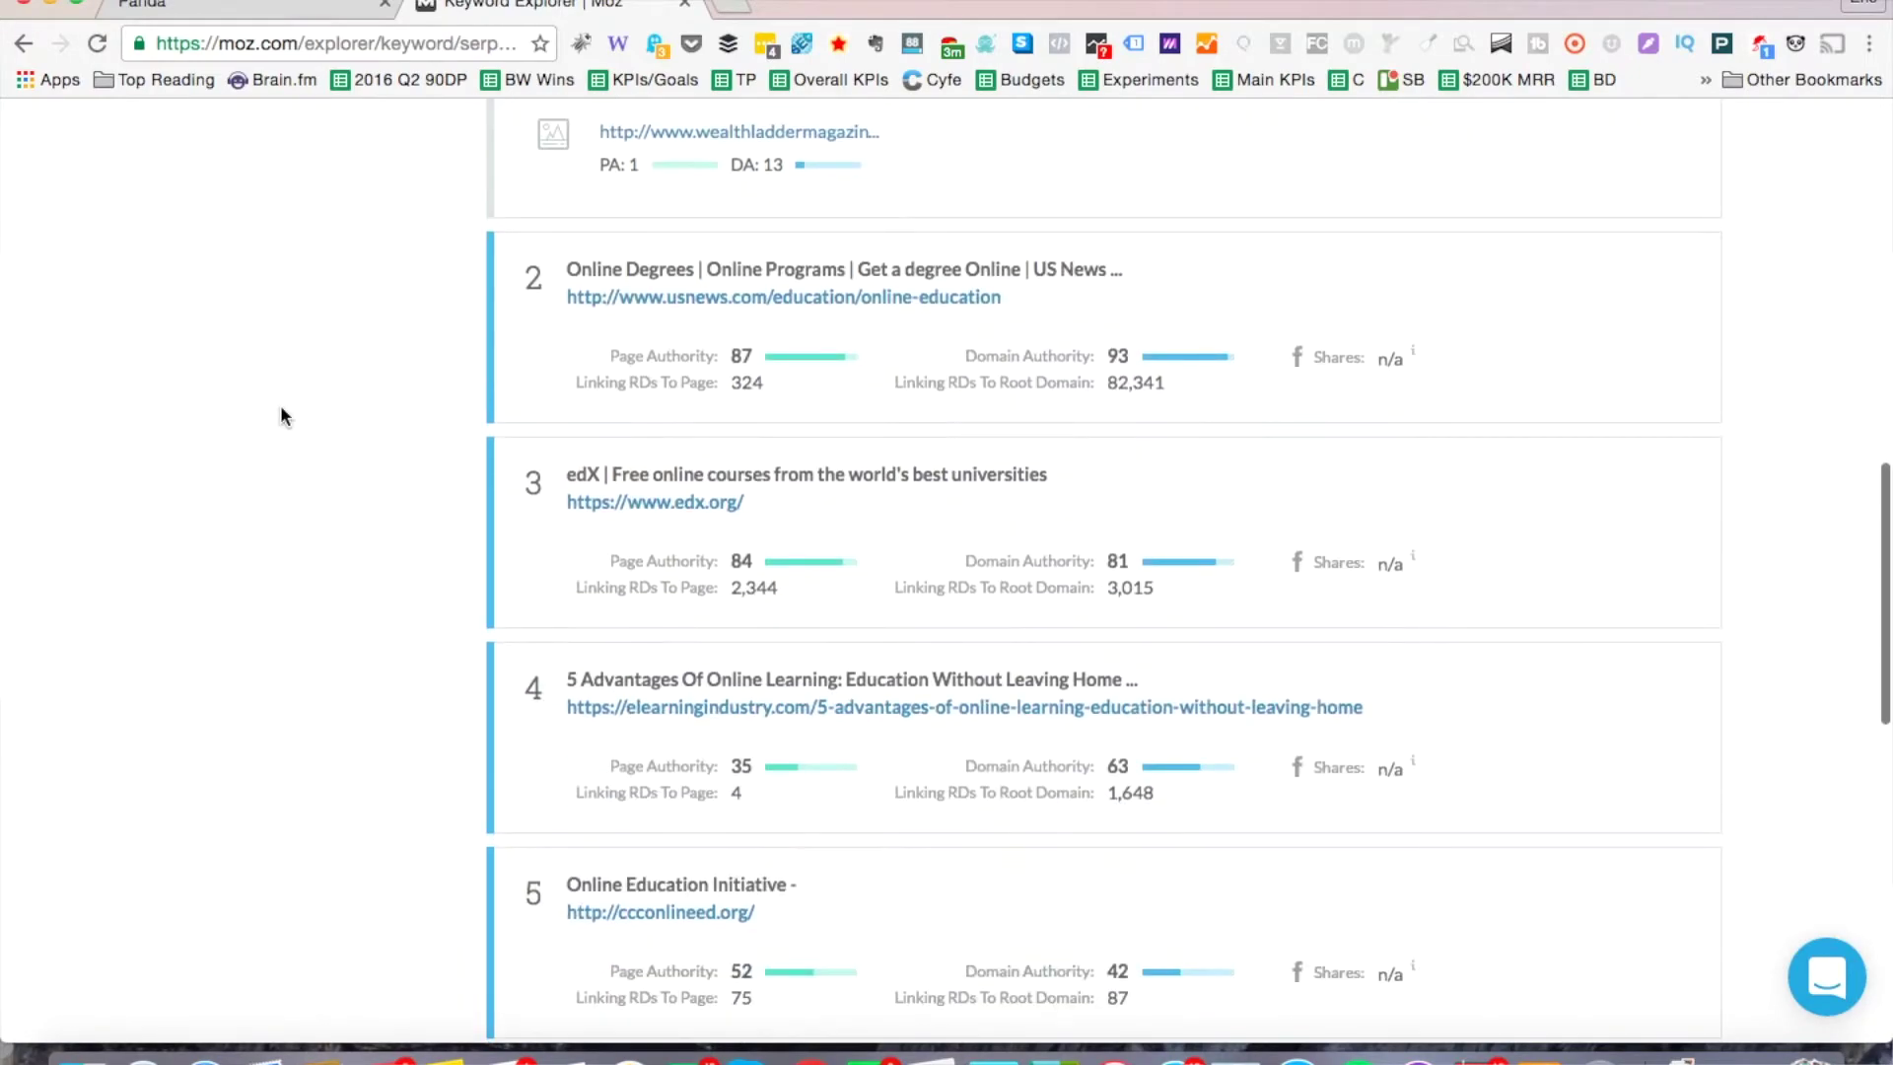
scroll(449, 547, down, 10)
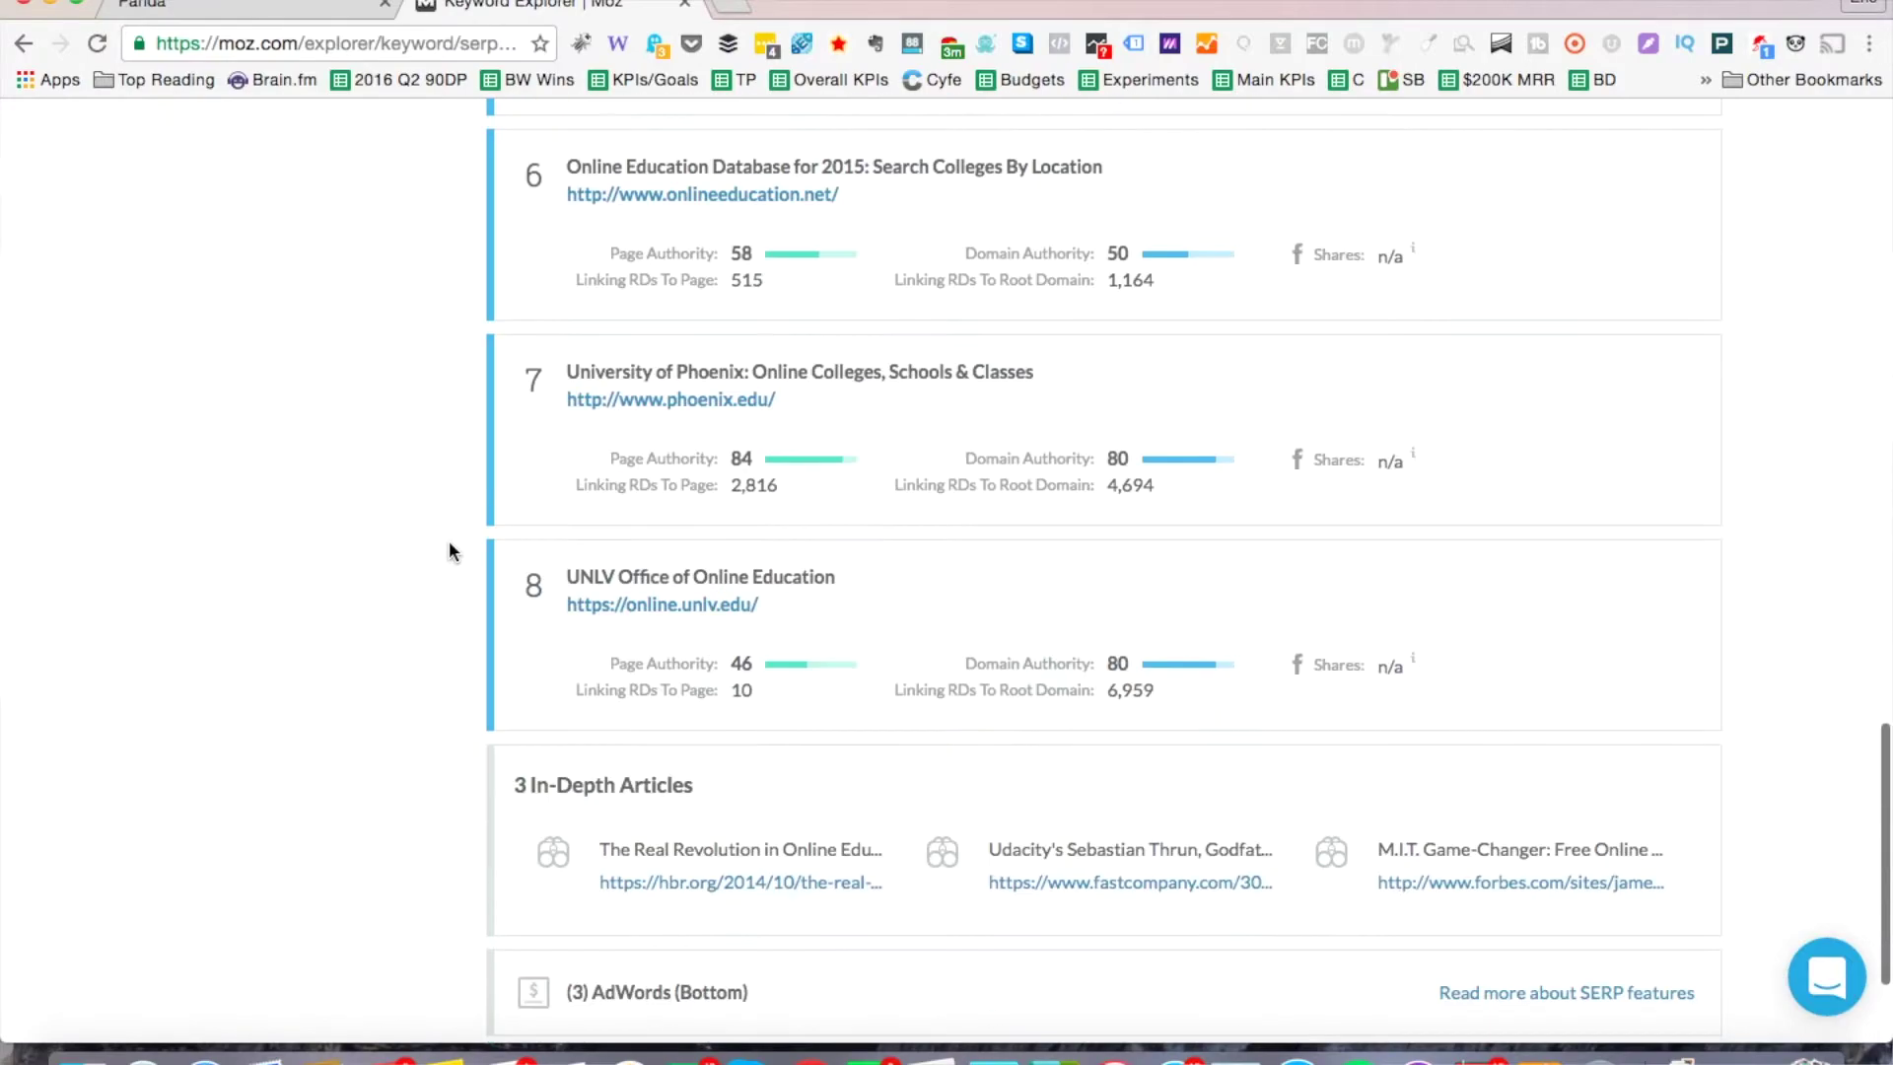
scroll(451, 550, up, 4)
scroll(449, 551, up, 1)
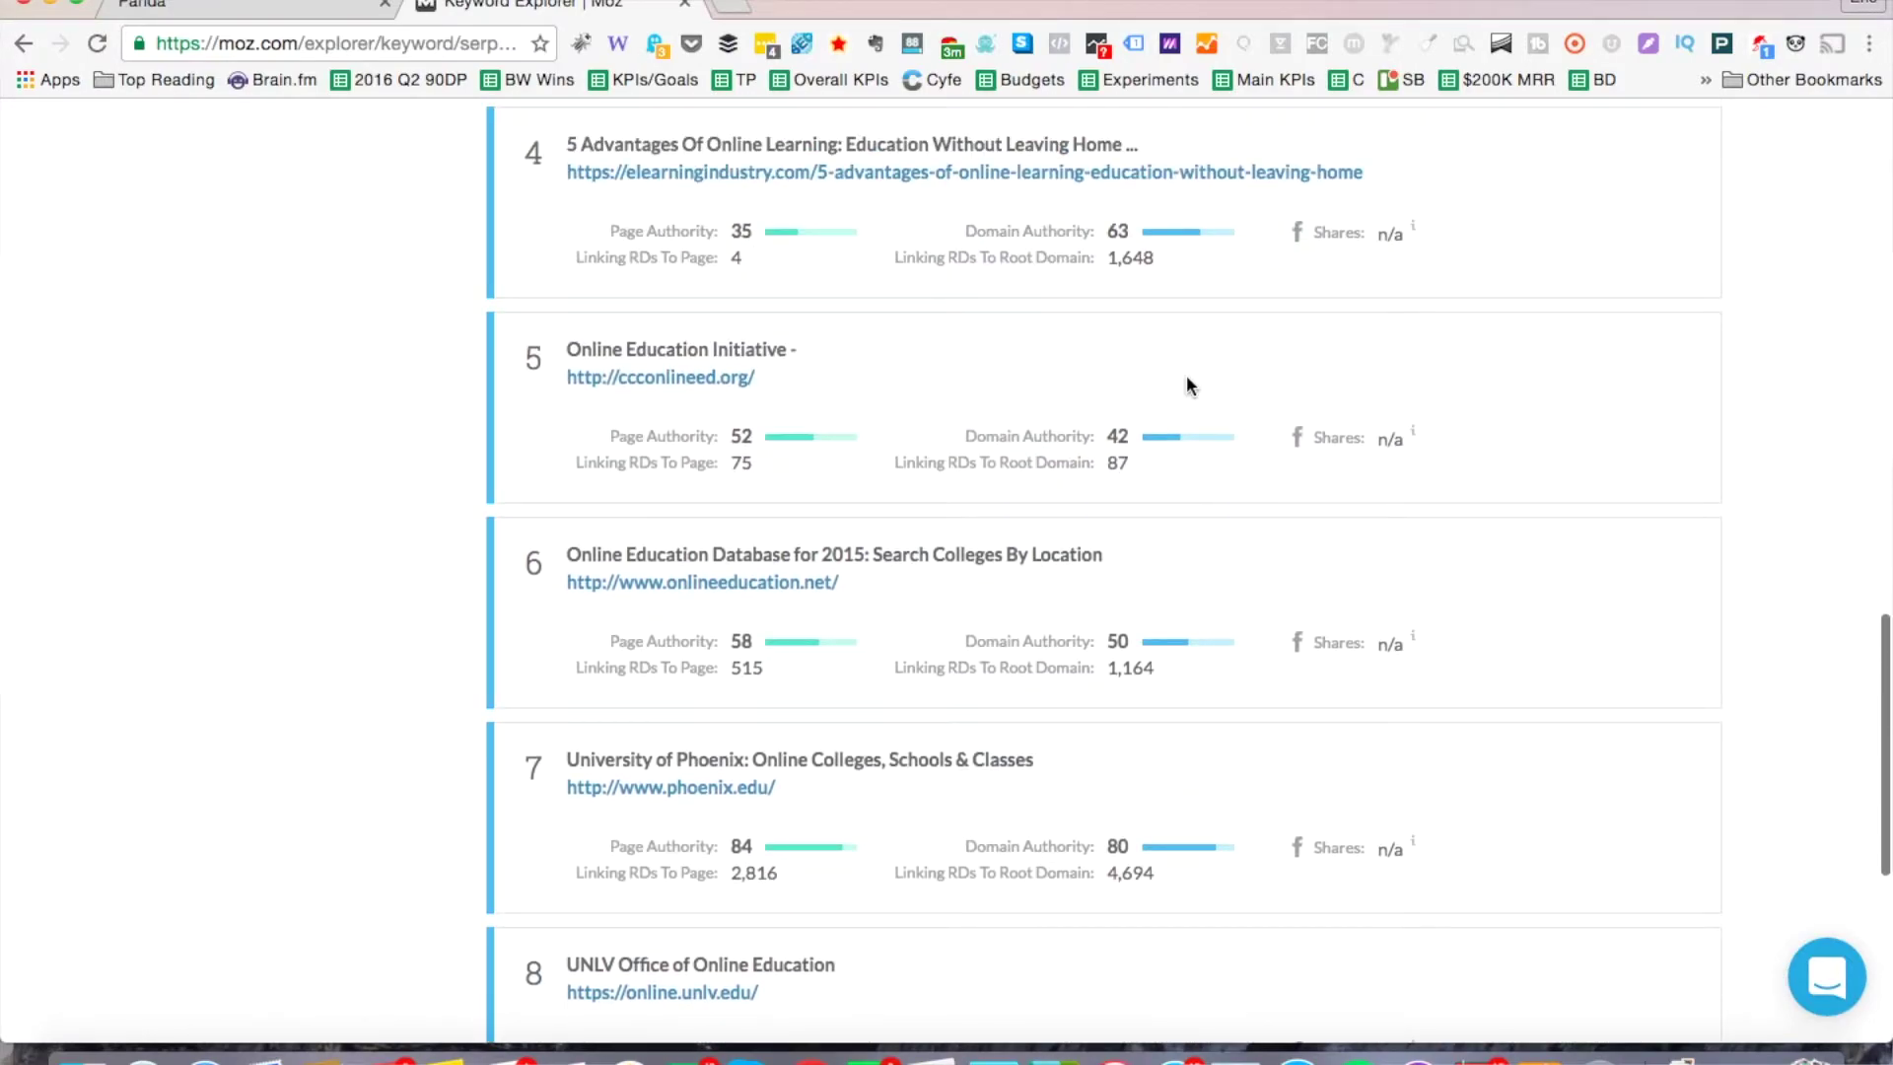
scroll(1188, 385, up, 3)
scroll(1187, 385, down, 3)
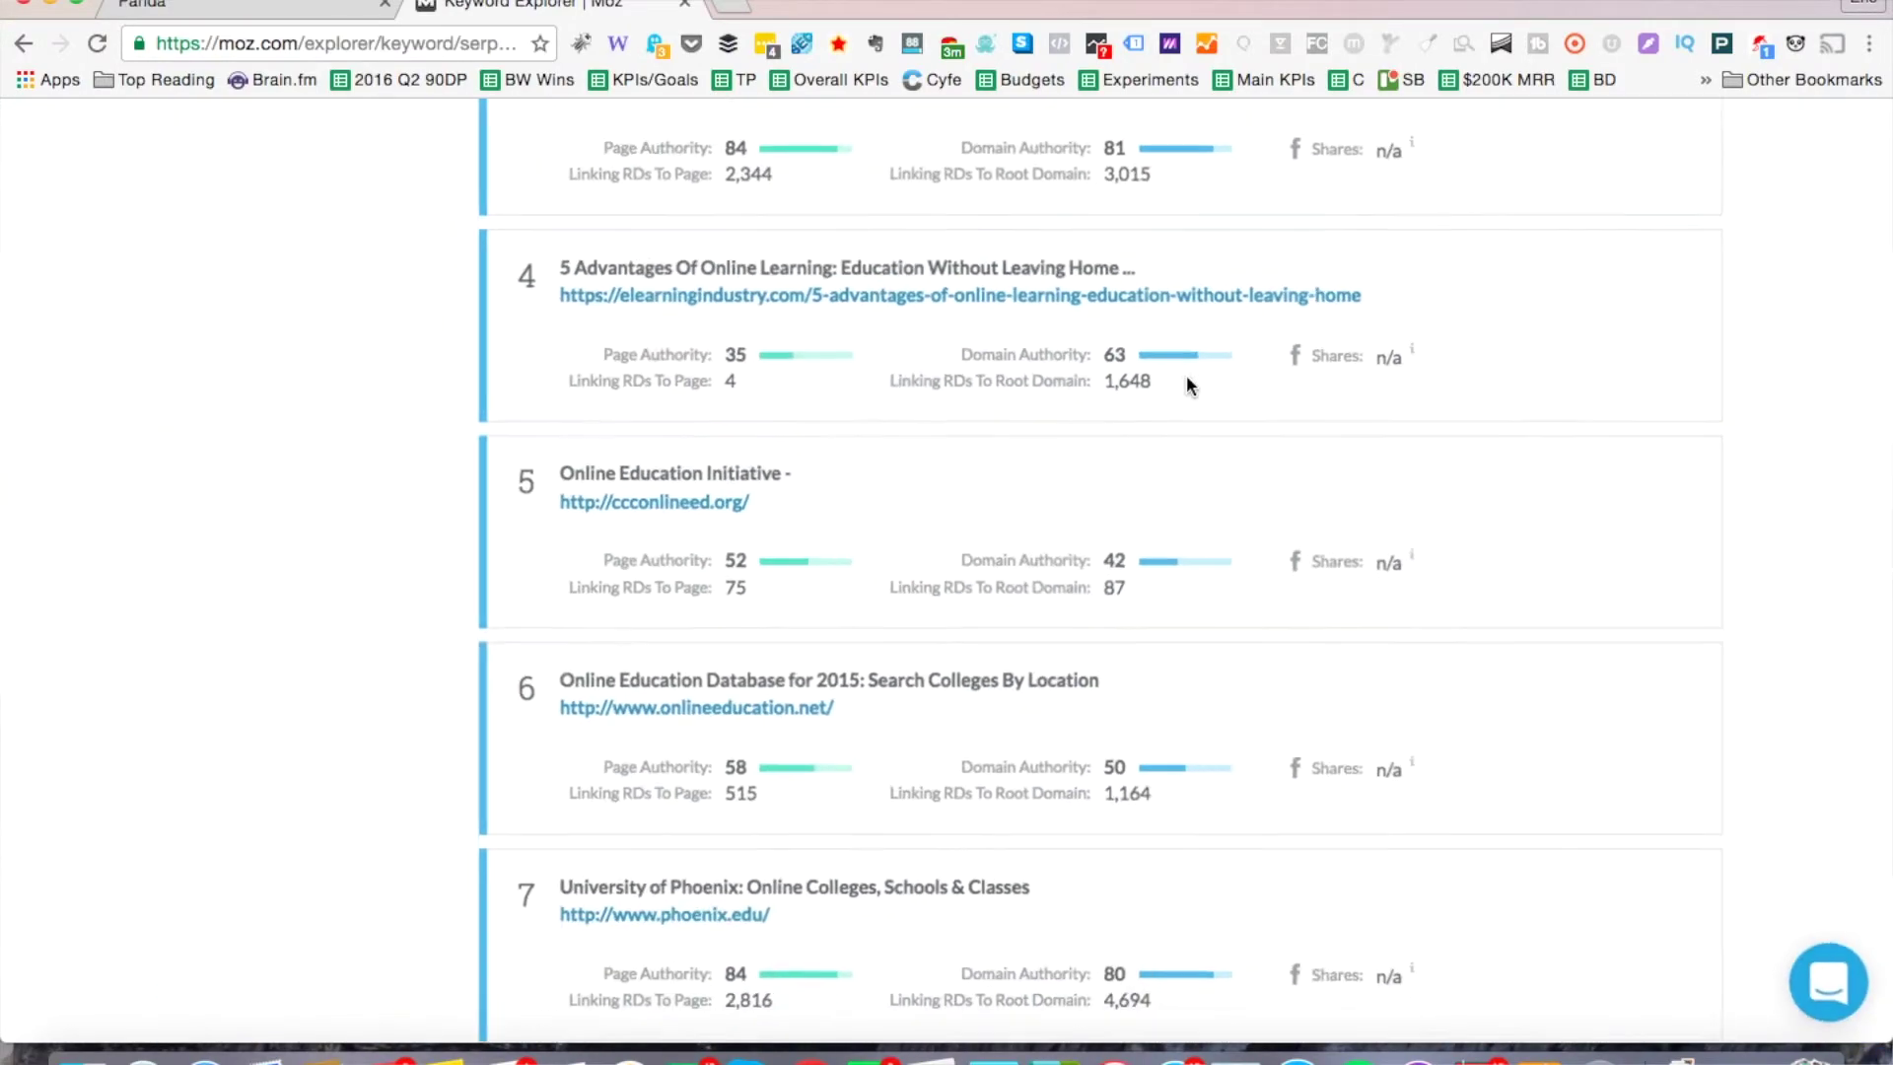
click(23, 43)
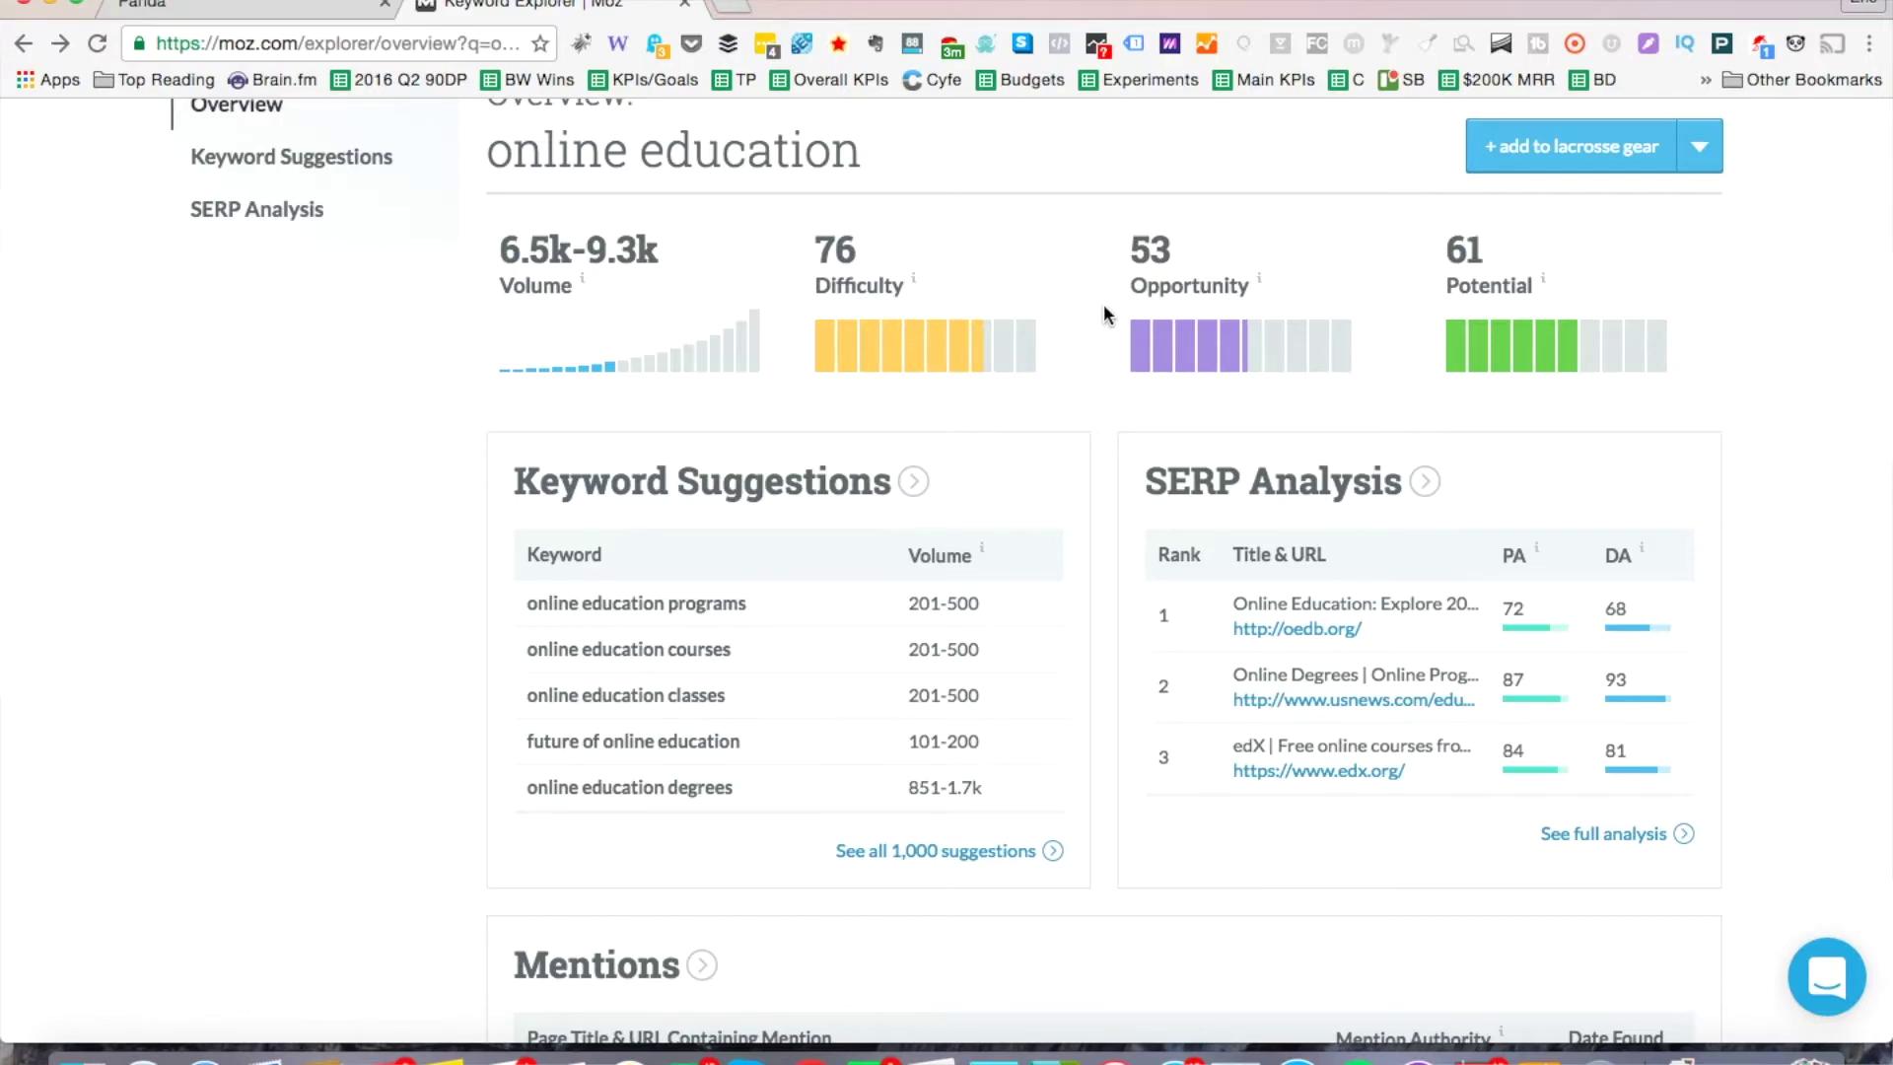
mouse_move(1261, 283)
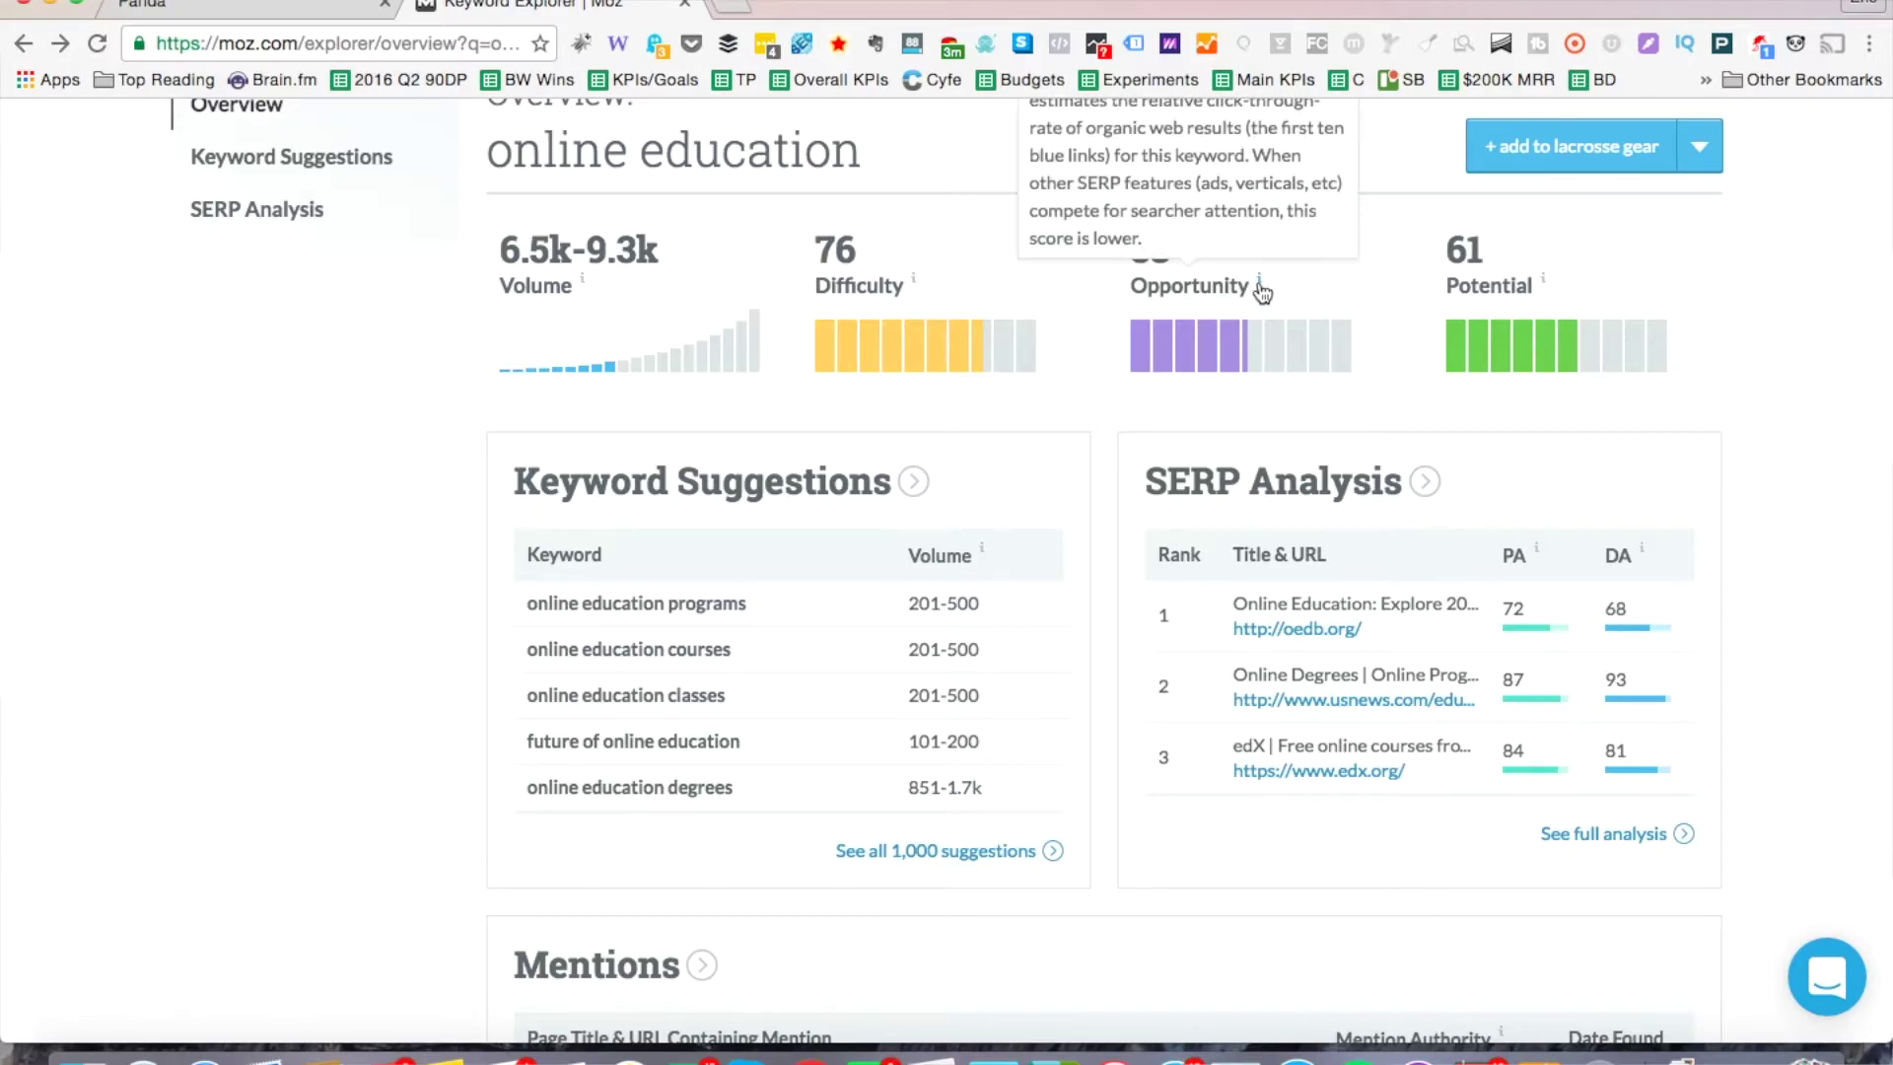
scroll(1262, 291, up, 2)
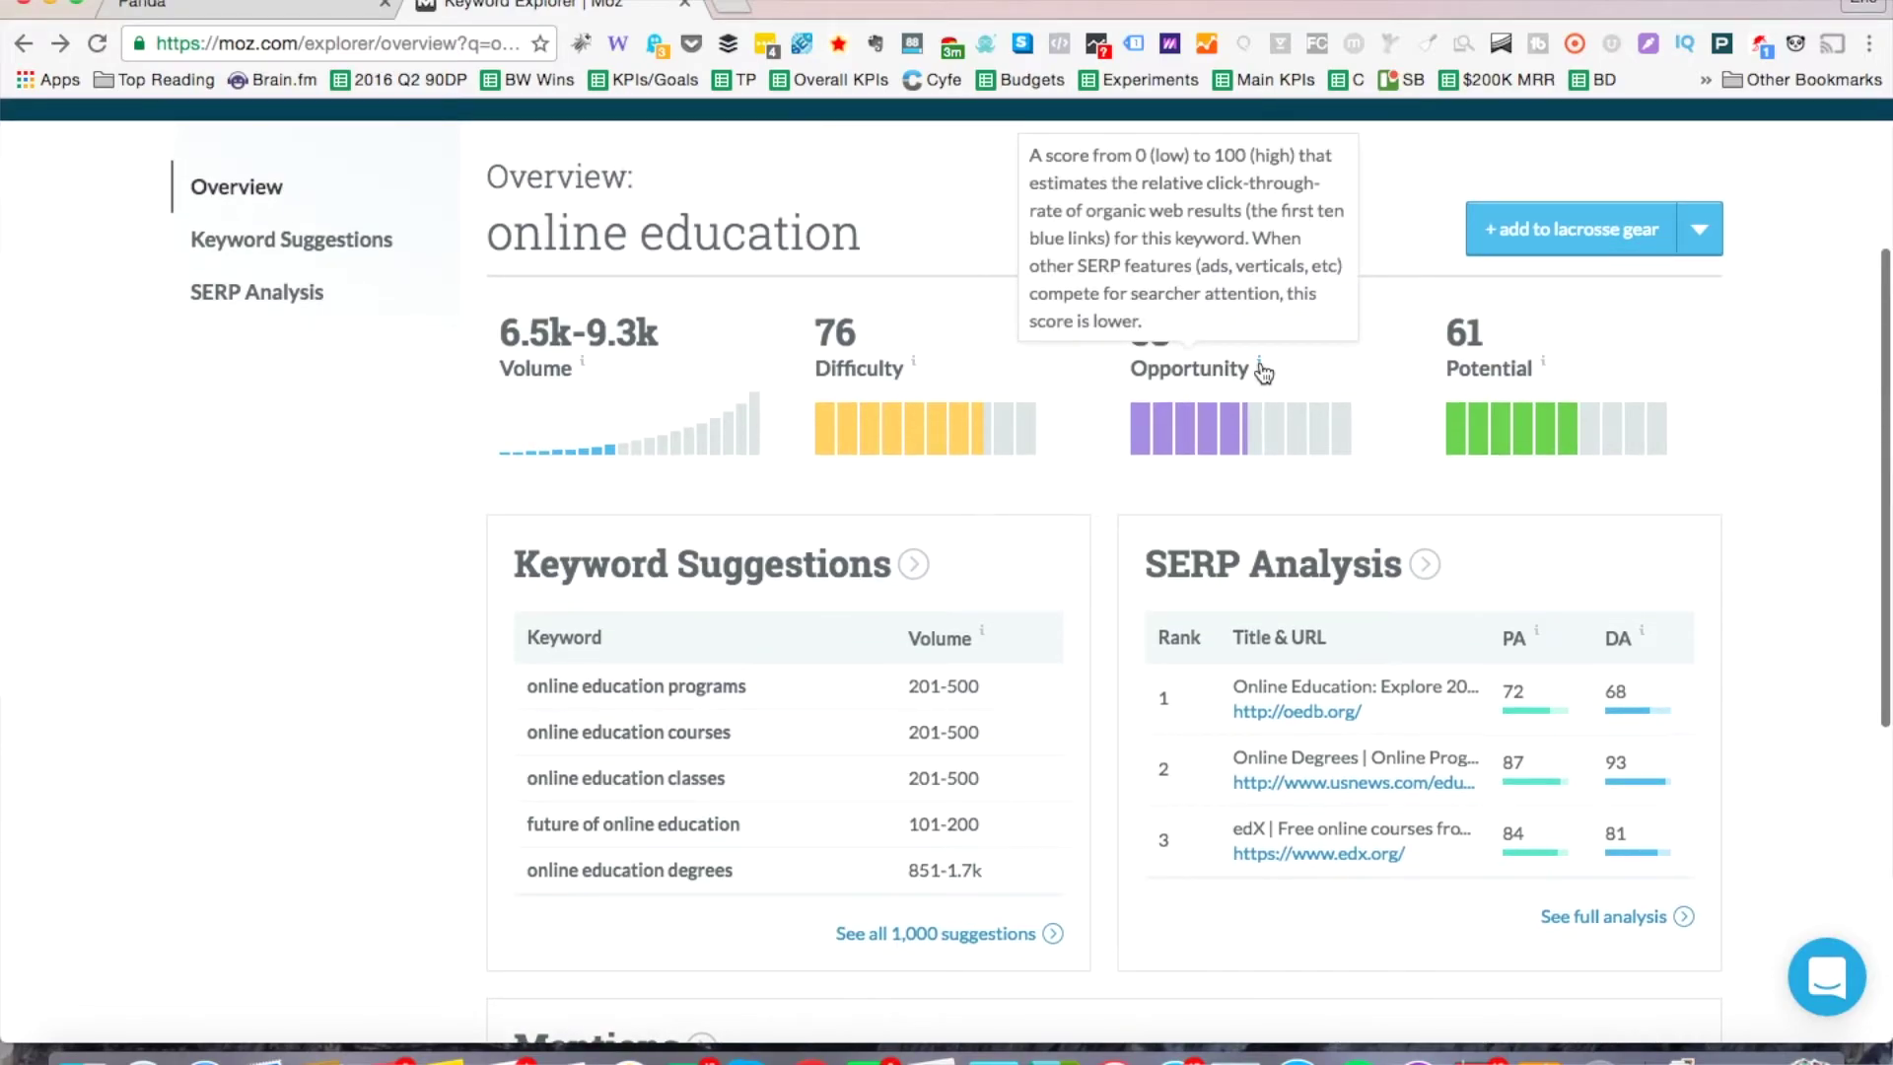
mouse_move(1543, 366)
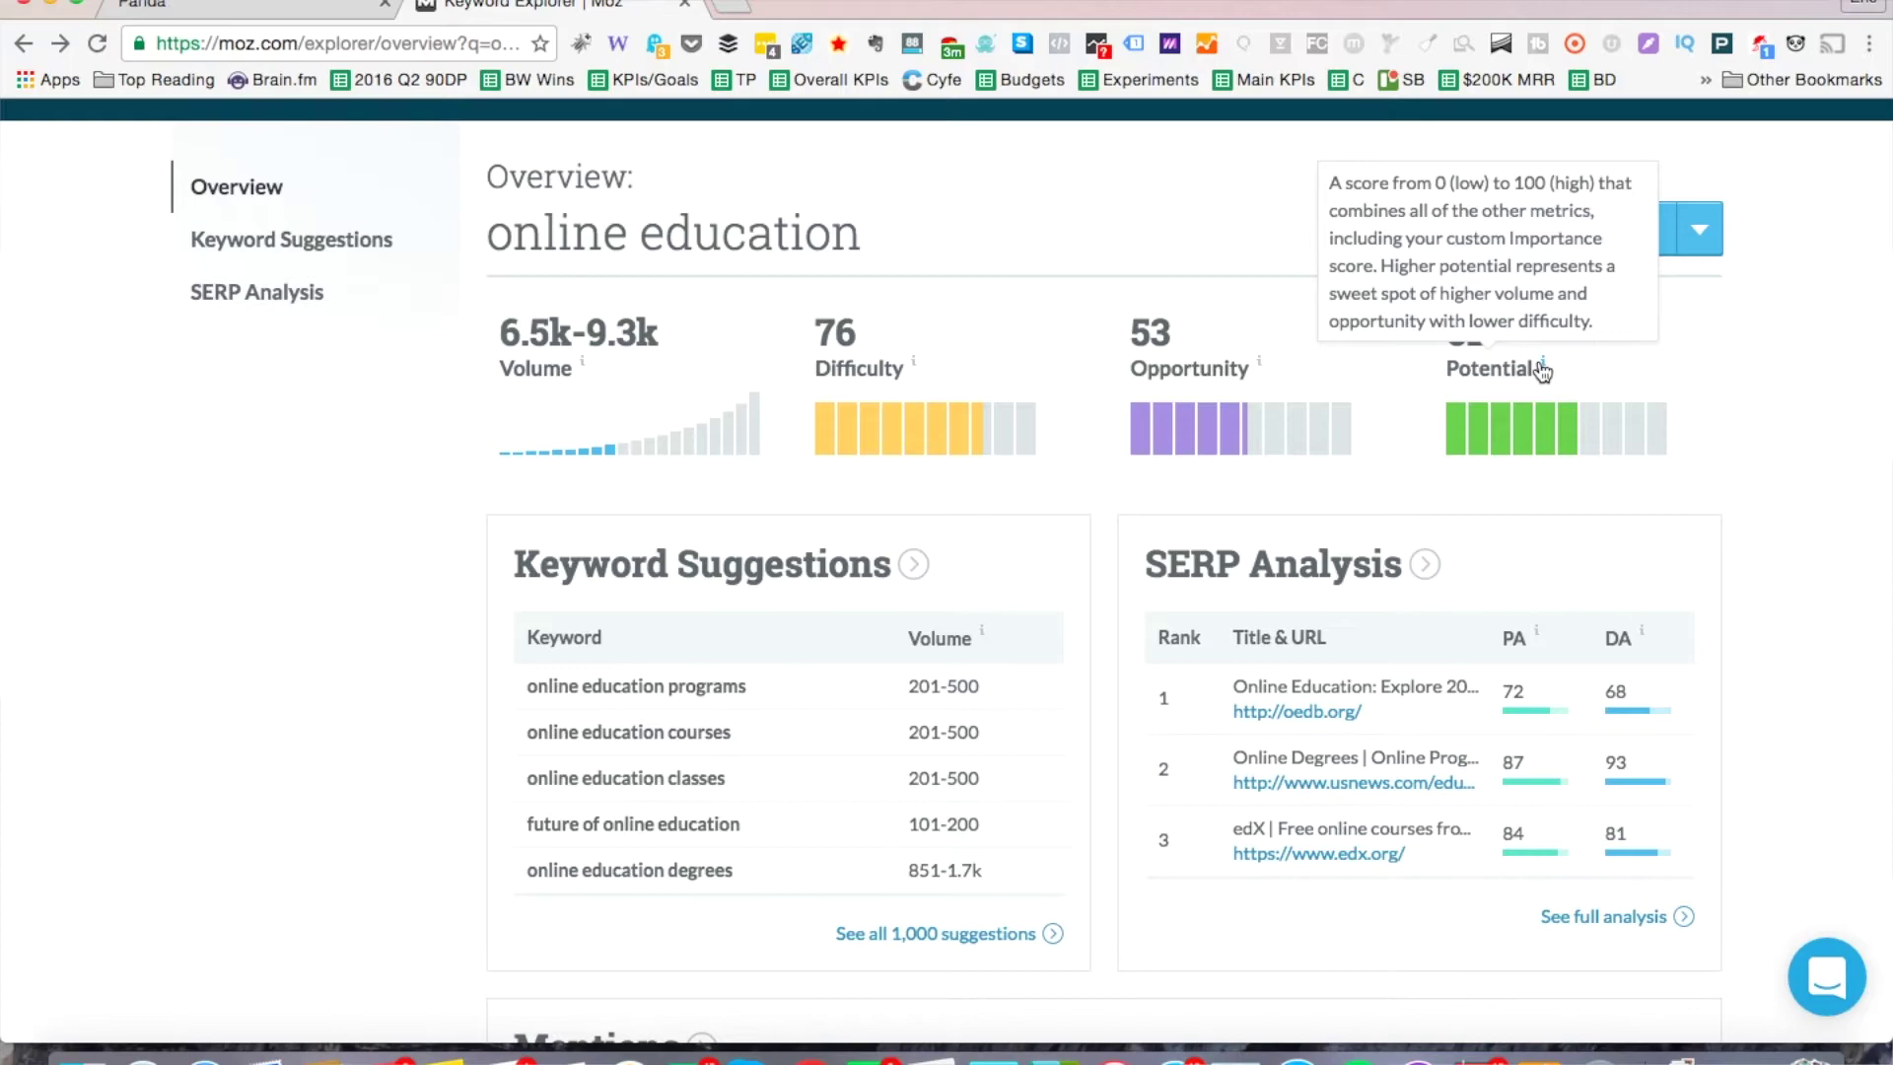
scroll(705, 567, down, 2)
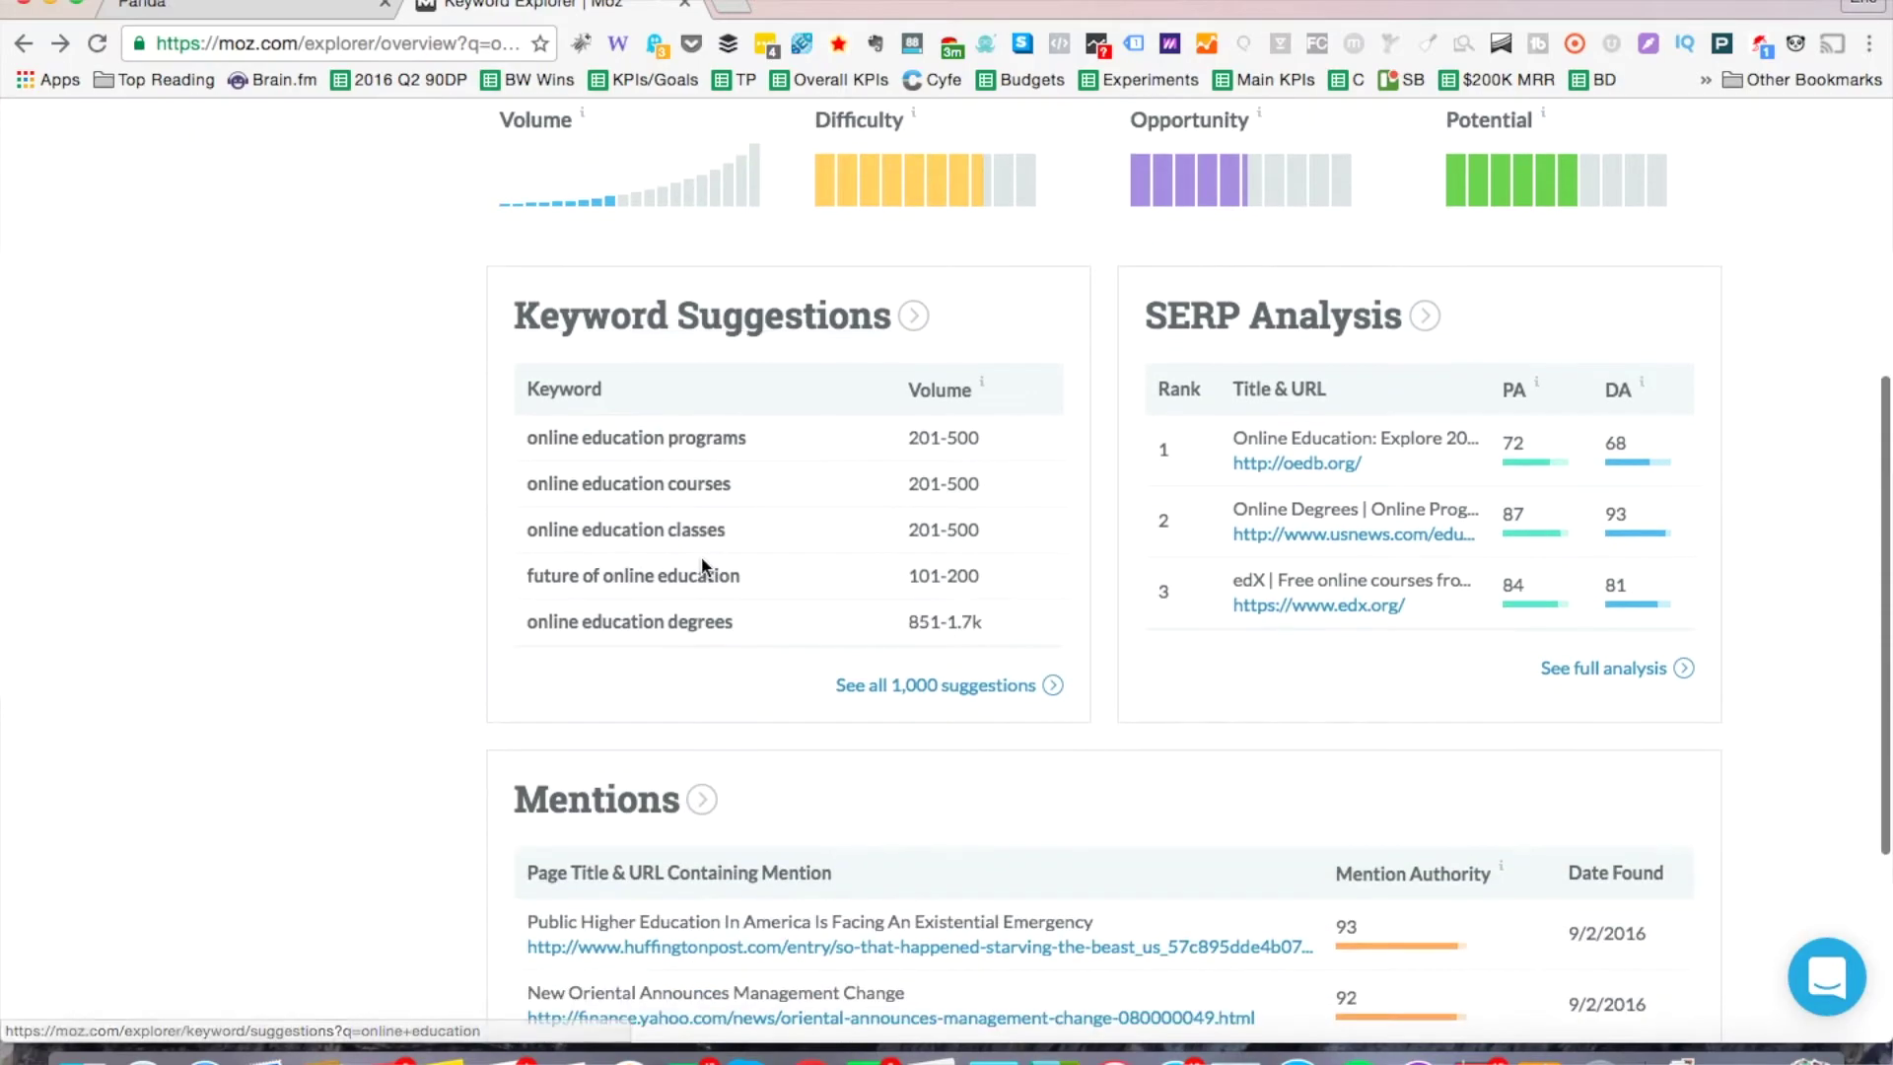
scroll(701, 557, down, 4)
scroll(701, 562, up, 5)
click(922, 757)
Step: Browse the 1,000 keyword suggestions and choose 'future of online education' to research
scroll(335, 737, down, 2)
scroll(336, 749, down, 1)
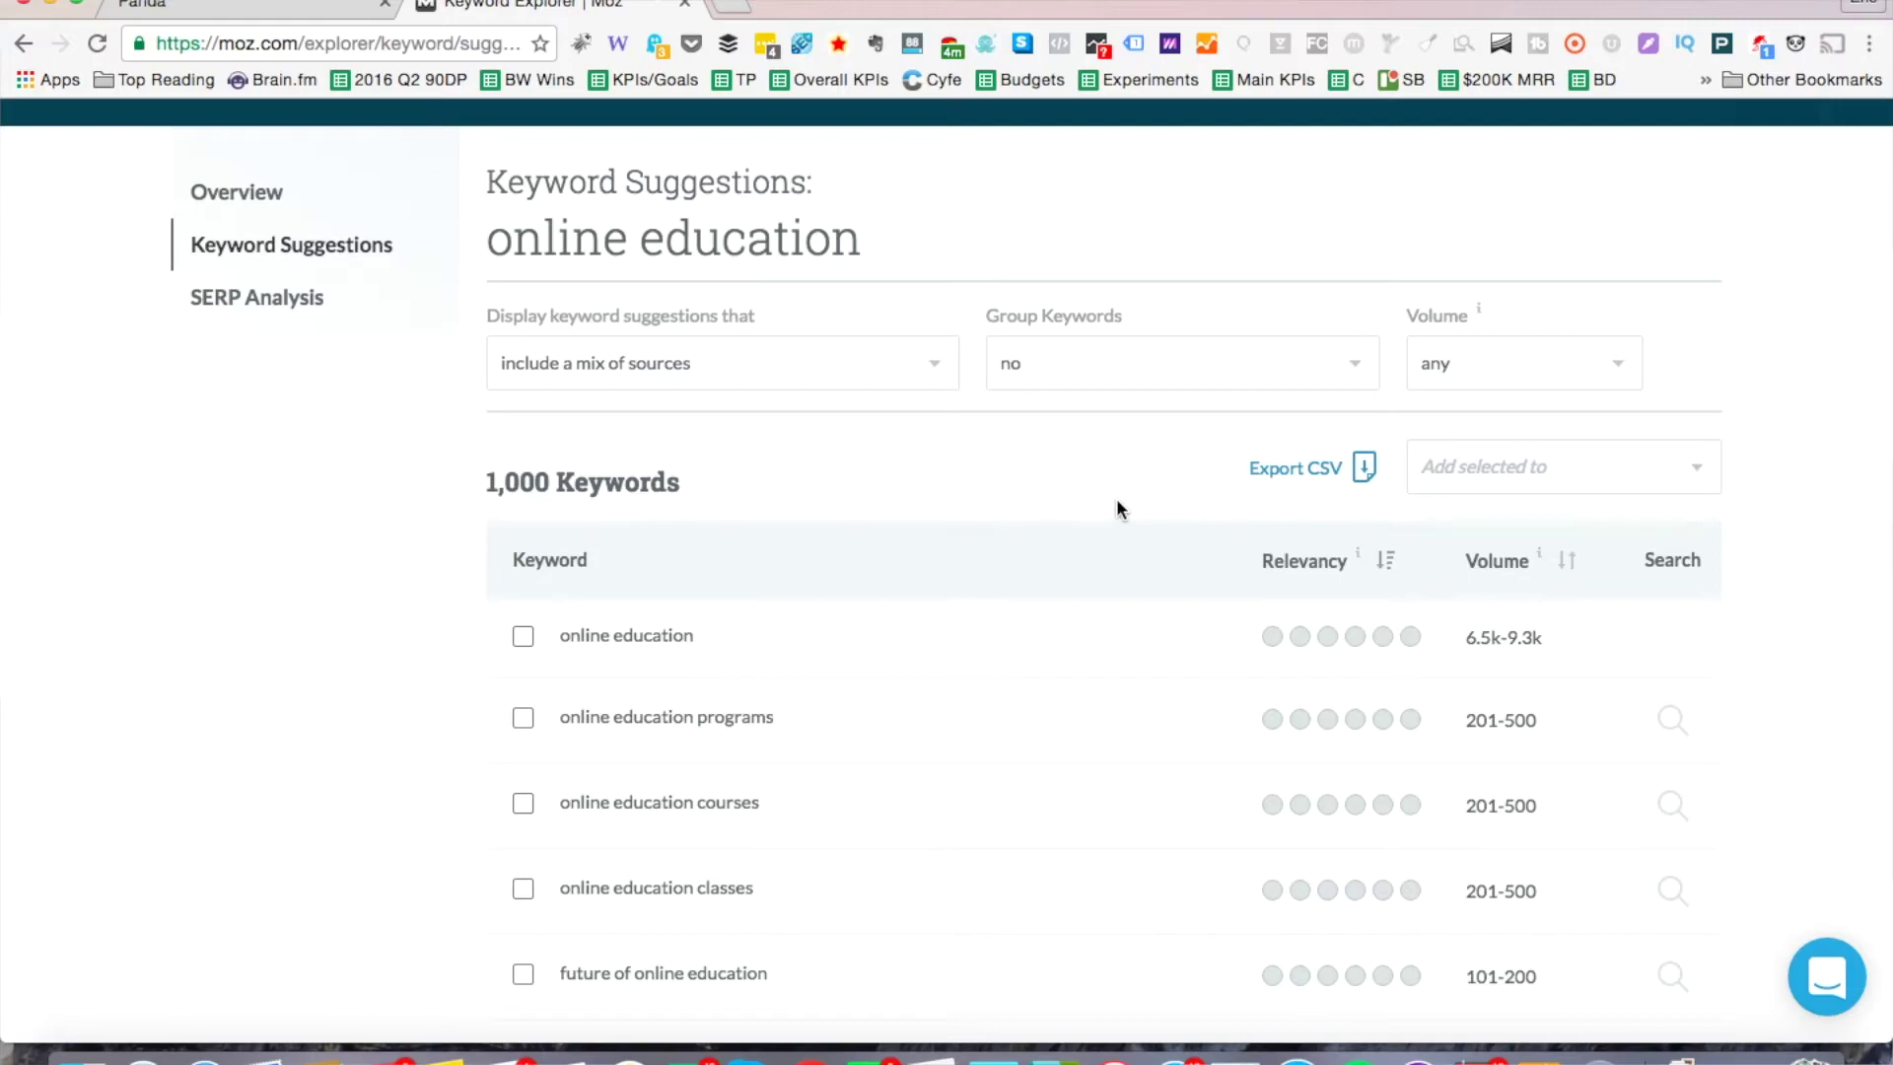
scroll(1116, 499, down, 3)
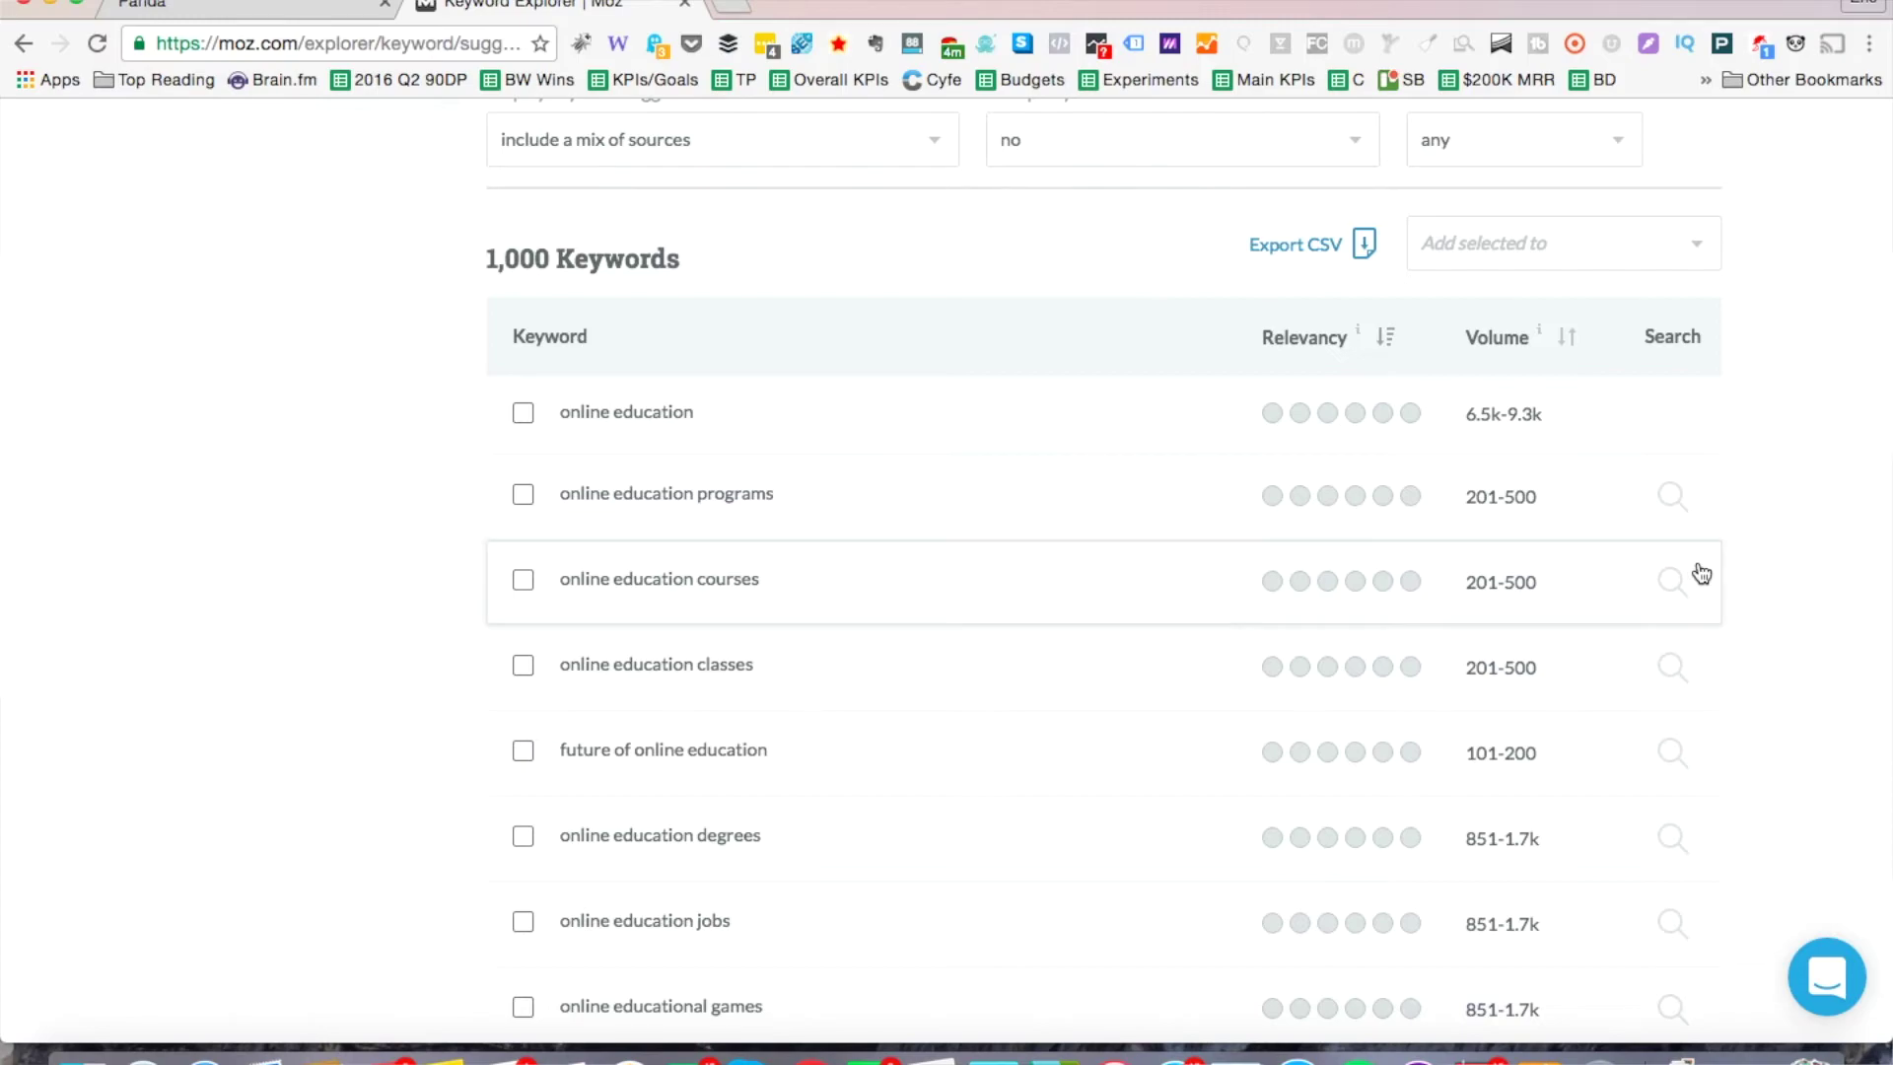
scroll(1690, 625, down, 2)
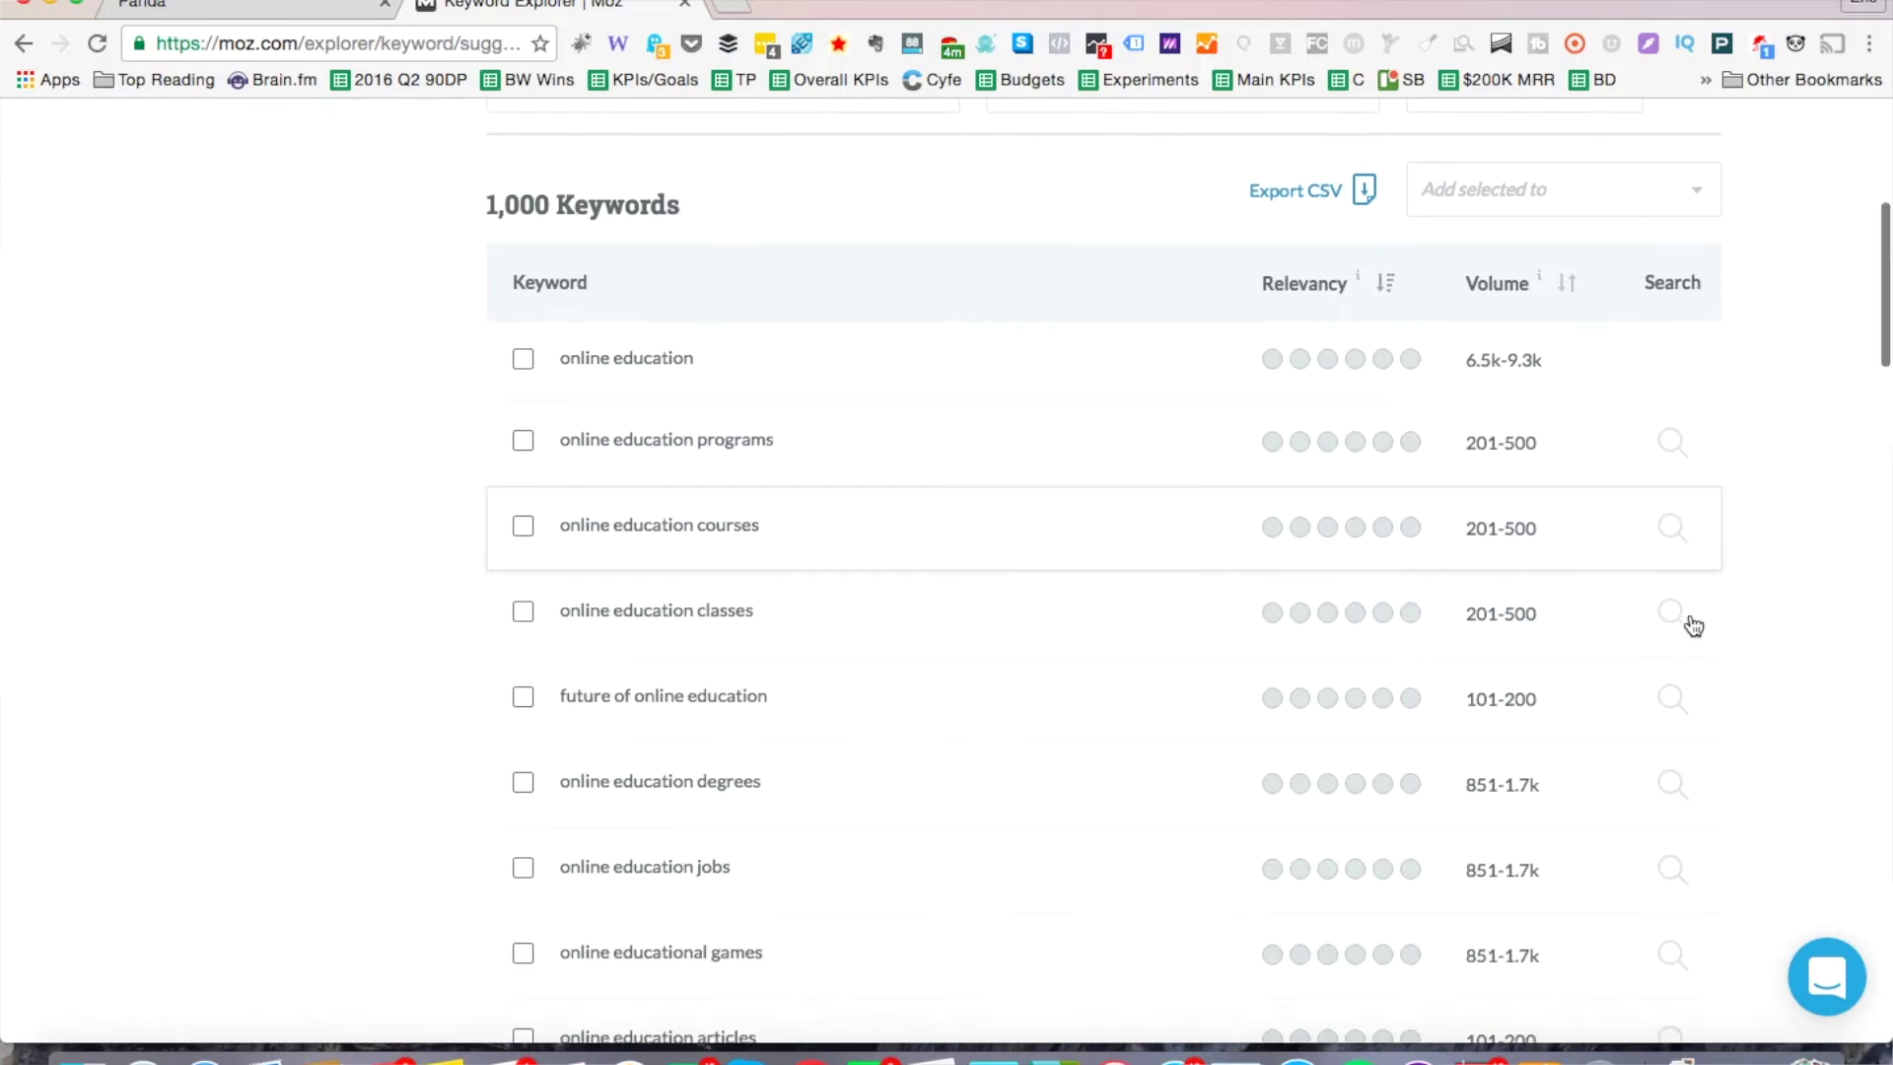
click(1688, 684)
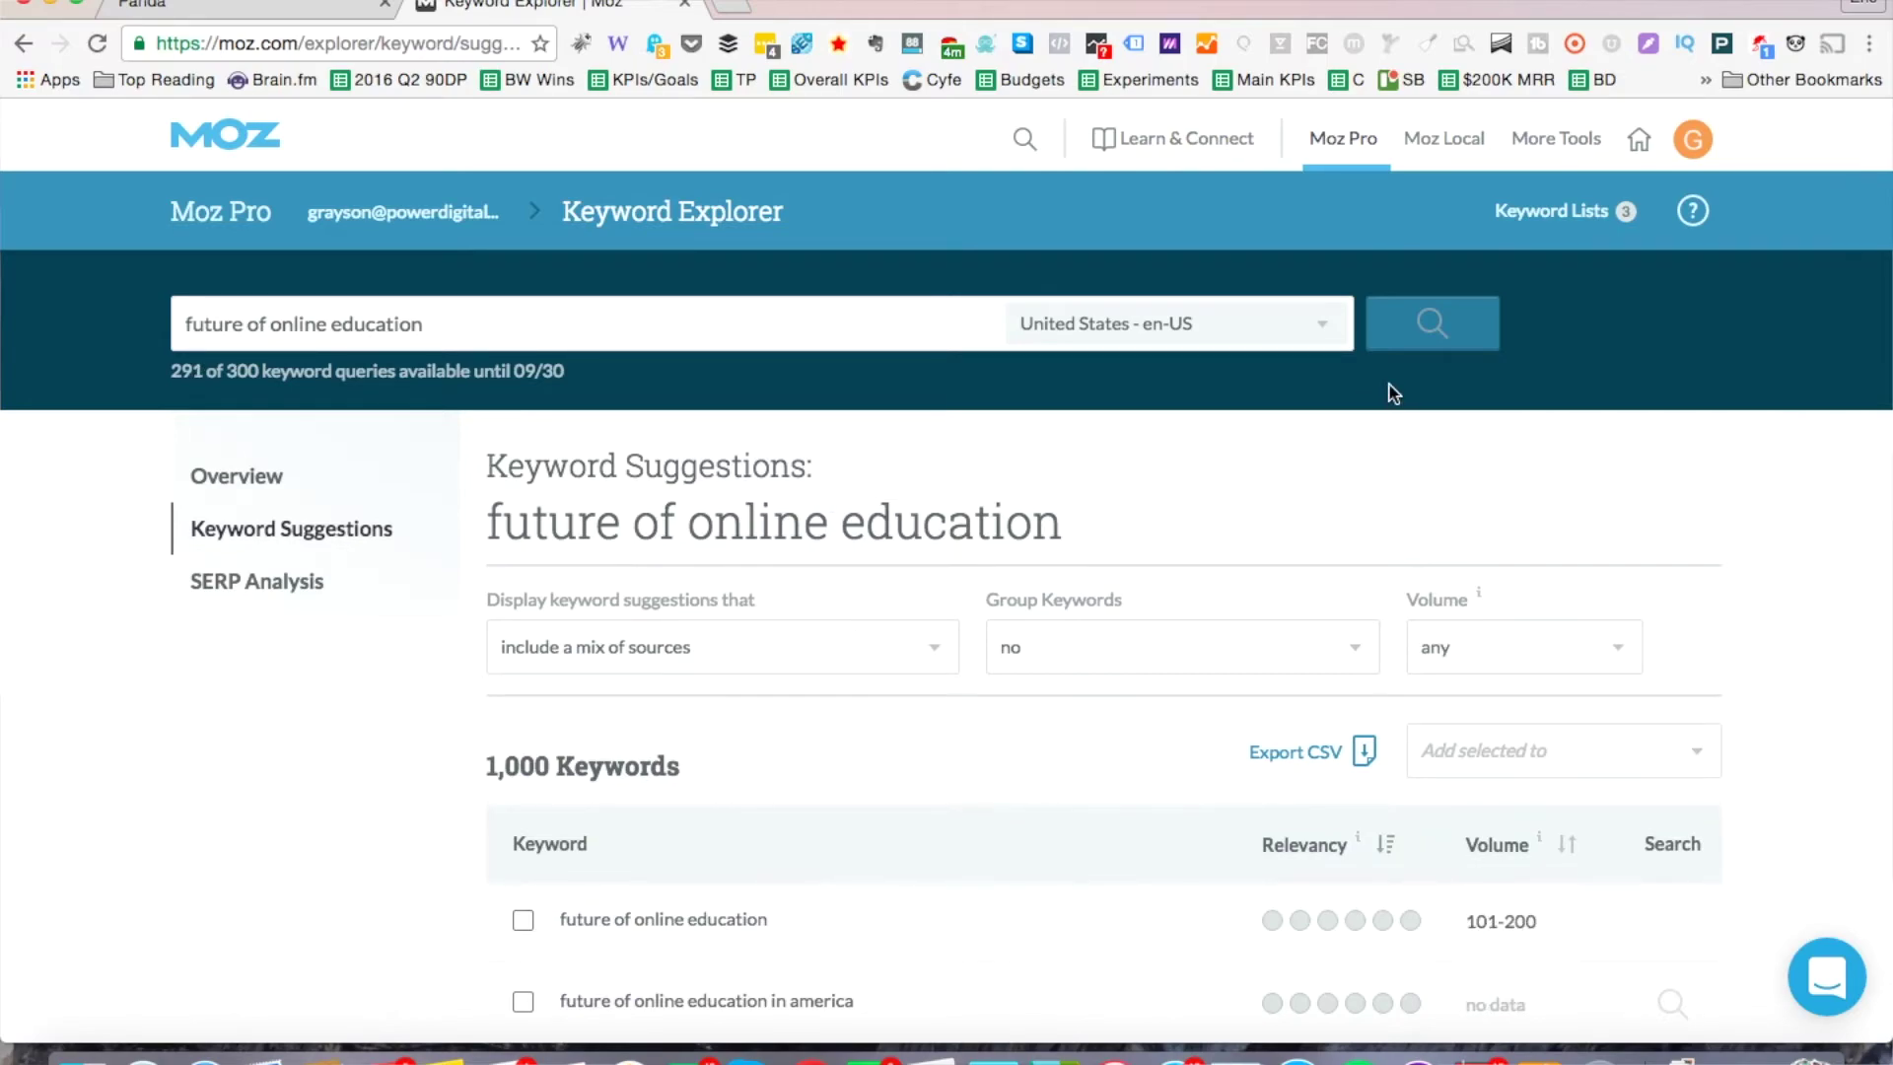
Step: Show the Overview page for 'future of online education'
click(200, 478)
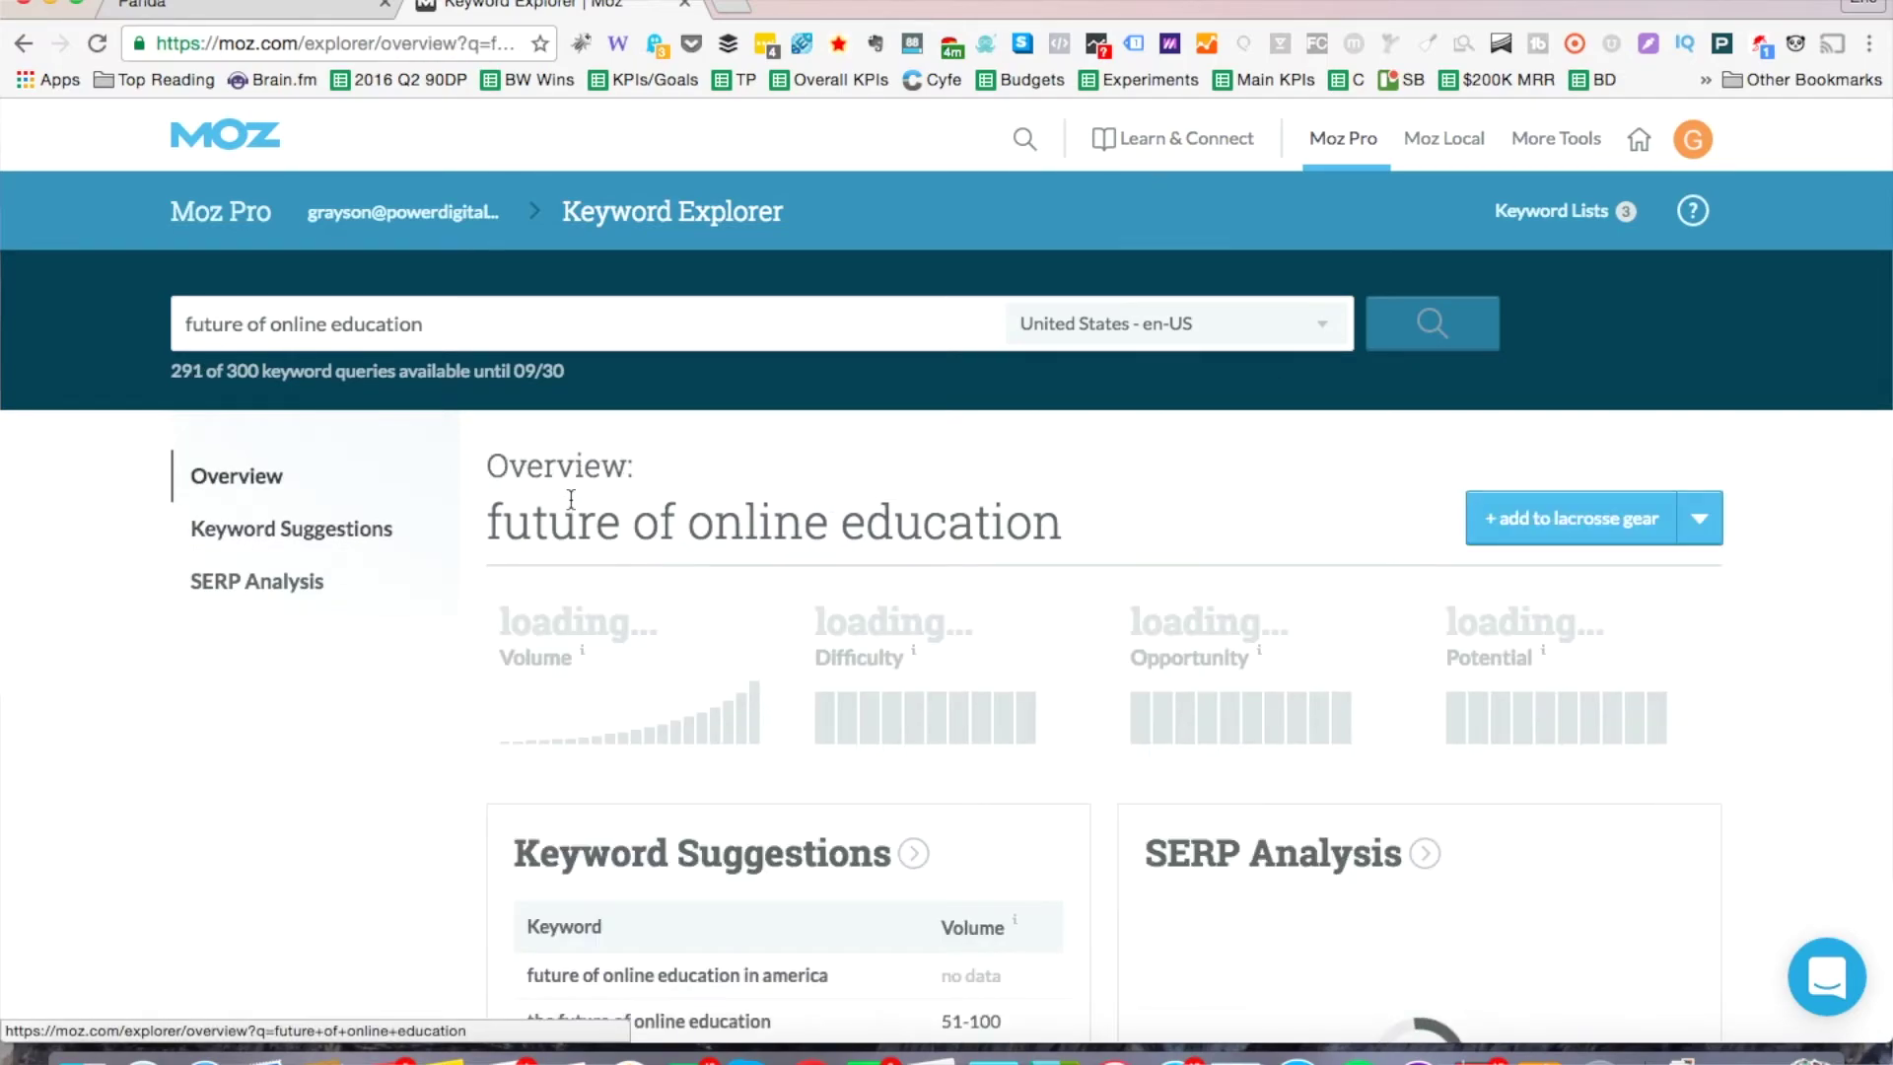